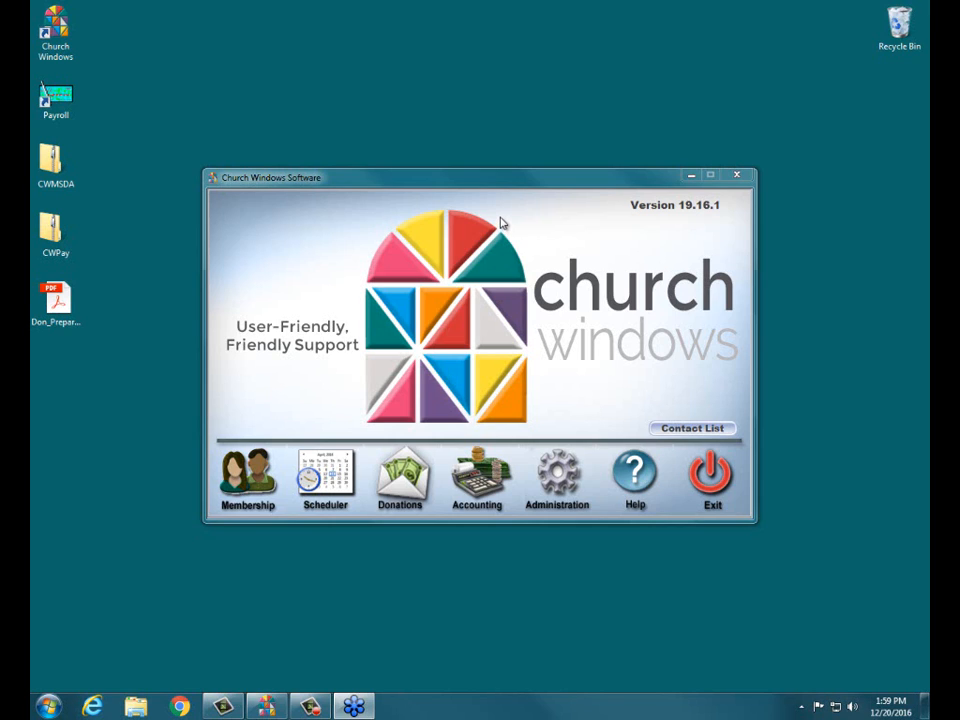
Switch to Internet Explorer, browse the Support Center articles on churchwindows.com, and close all the browser tabs.
left_click(92, 708)
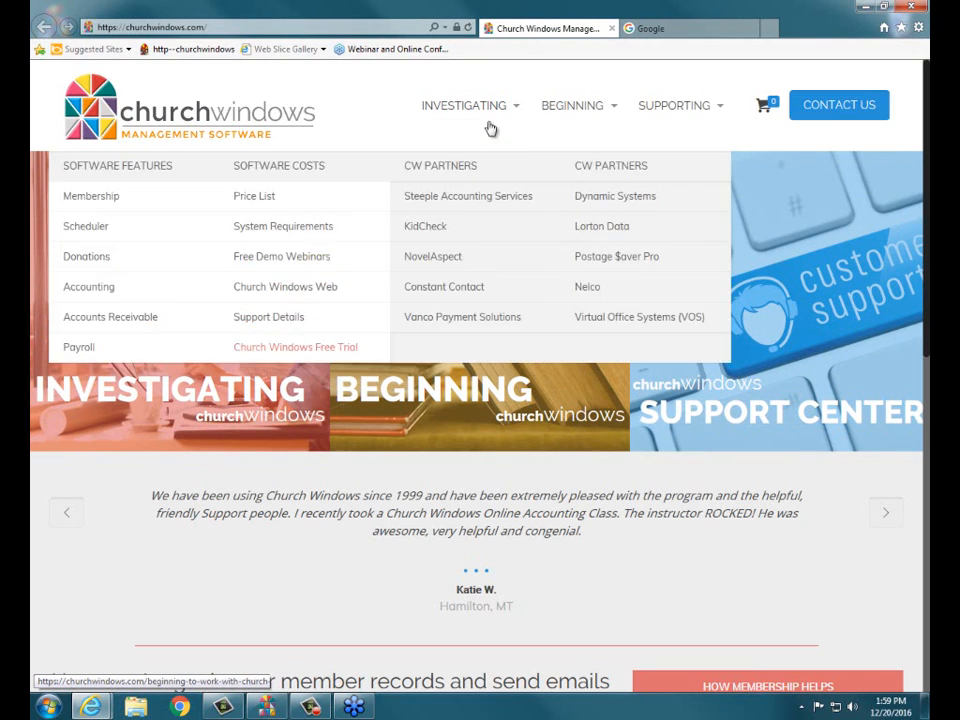
mouse_move(643, 105)
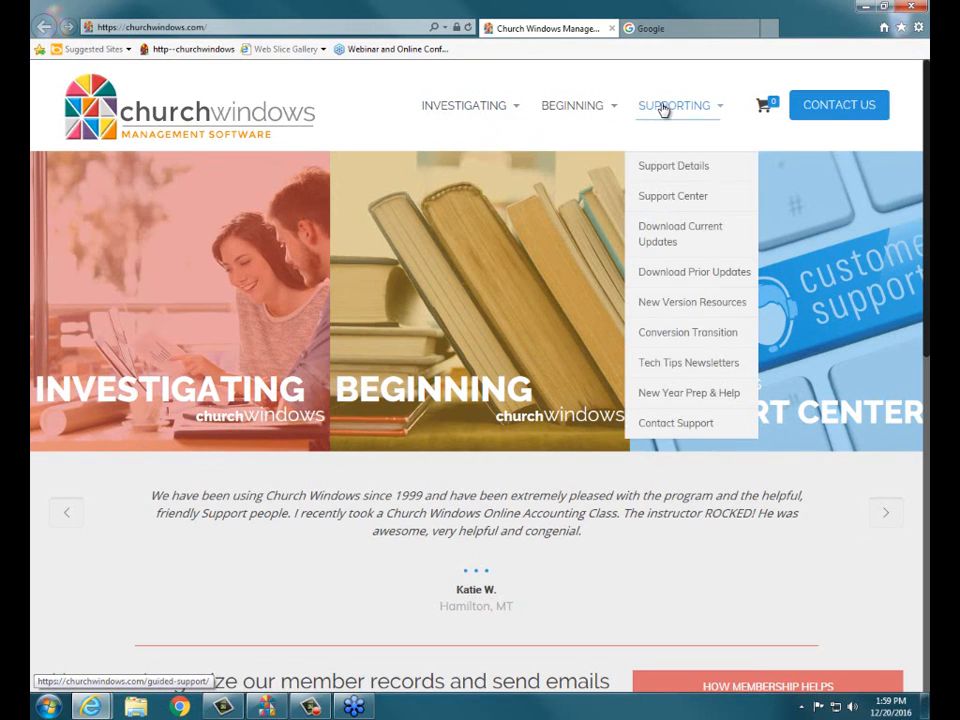
left_click(676, 199)
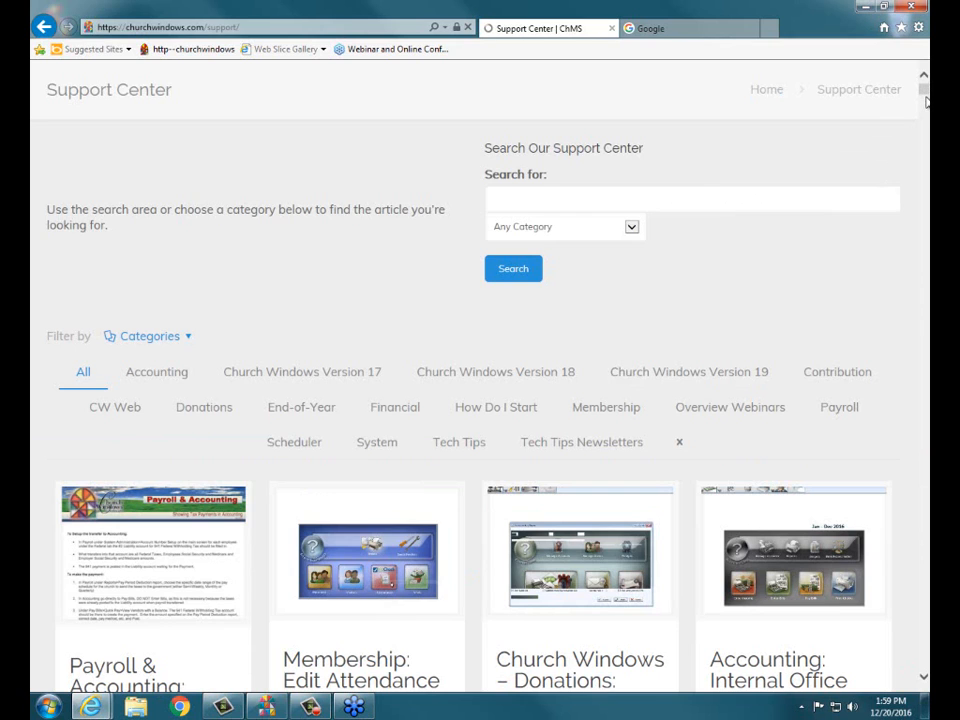
scroll(919, 120, "up", 1)
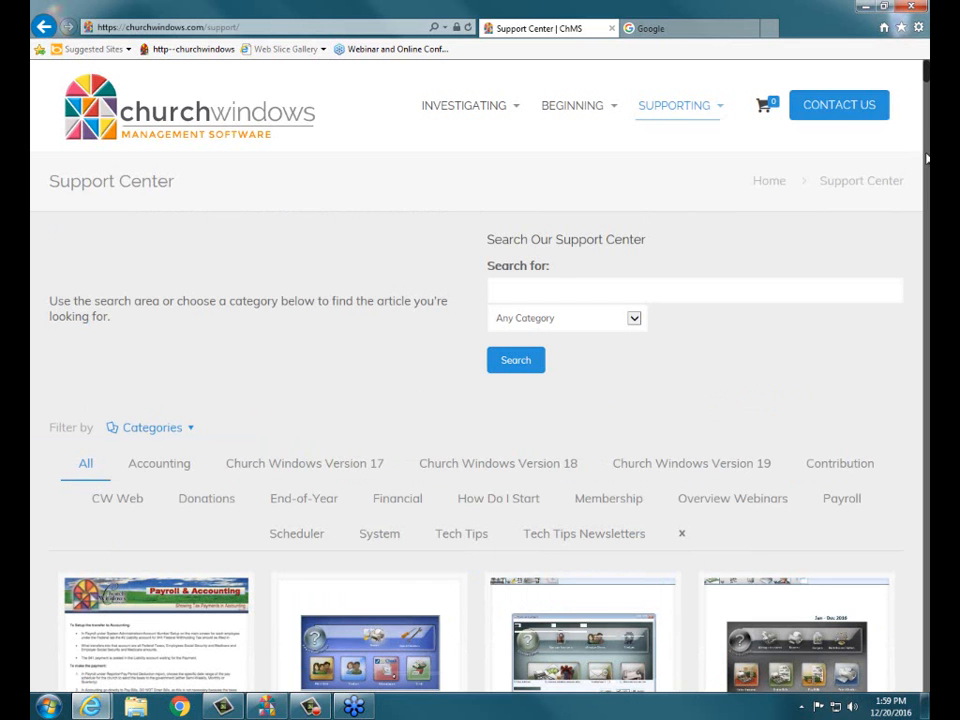
scroll(919, 165, "down", 6)
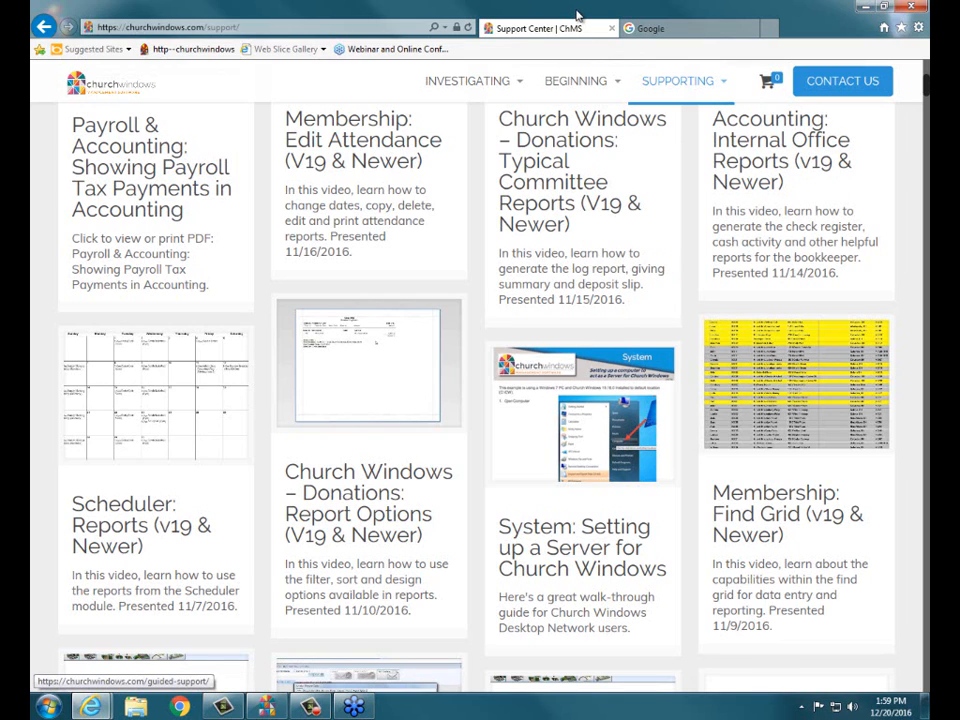
left_click(922, 10)
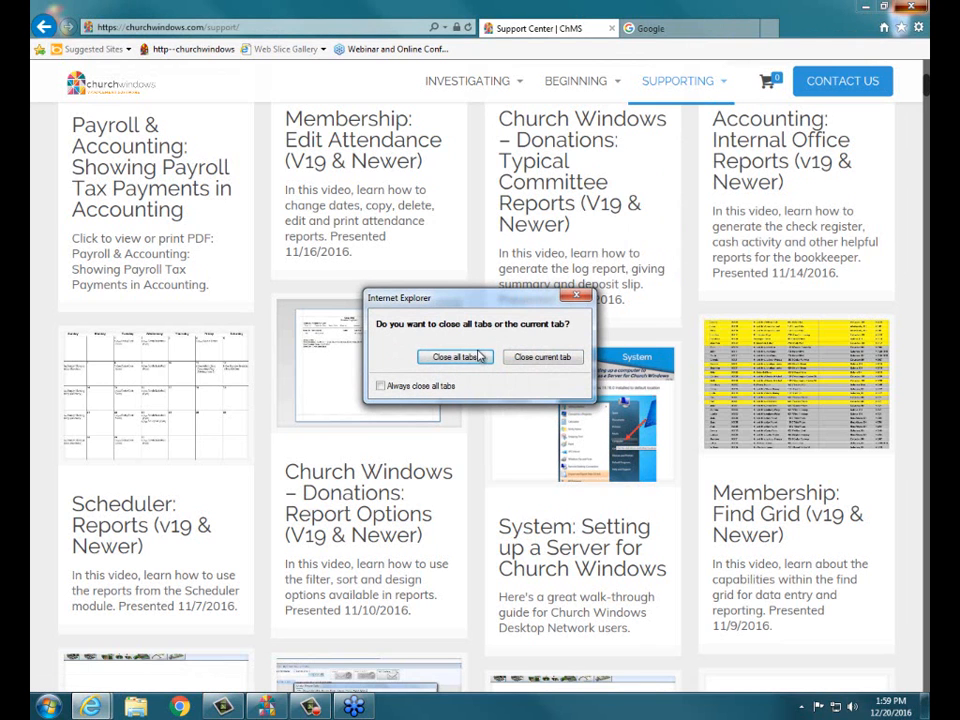
left_click(455, 357)
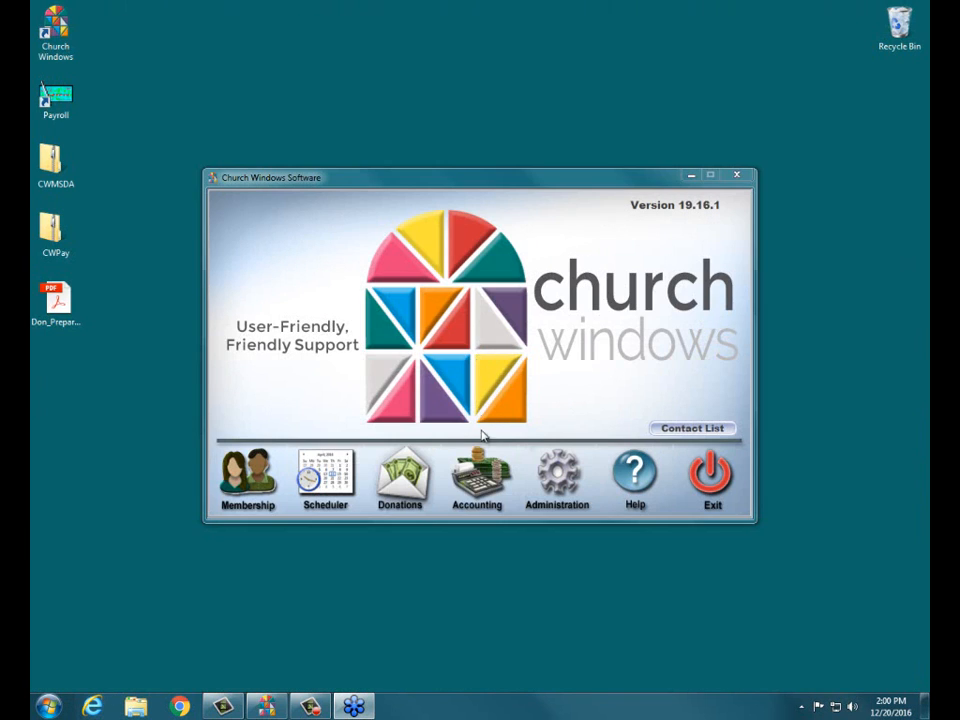
In the Donations module's giver list, go from the first individual who gives with family to the family record and enable Receives Statement.
left_click(388, 494)
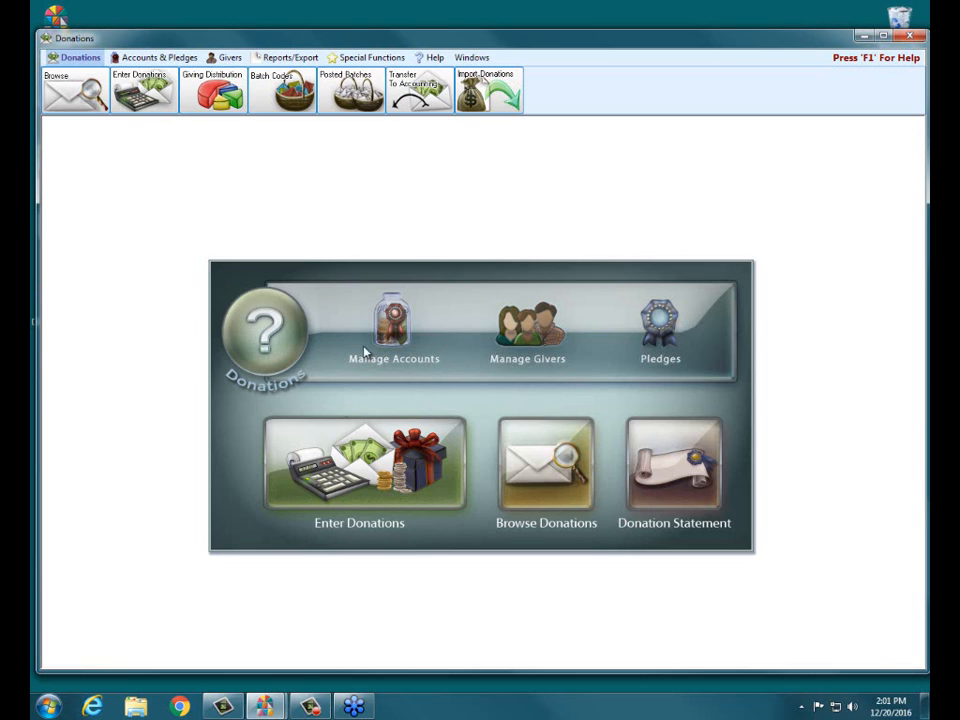
left_click(521, 342)
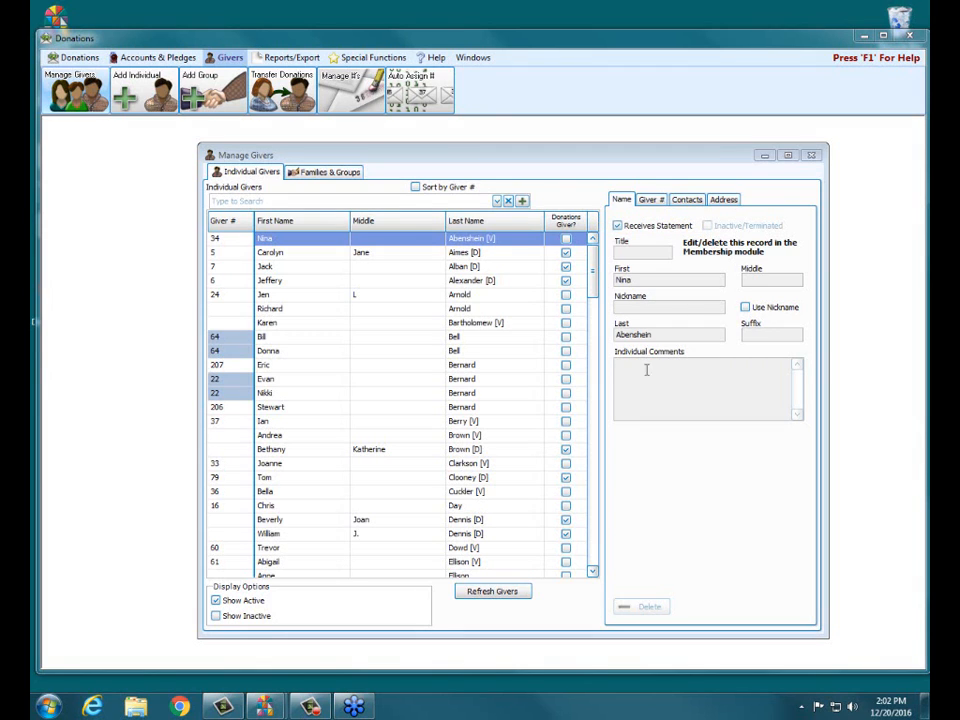
left_click(259, 340)
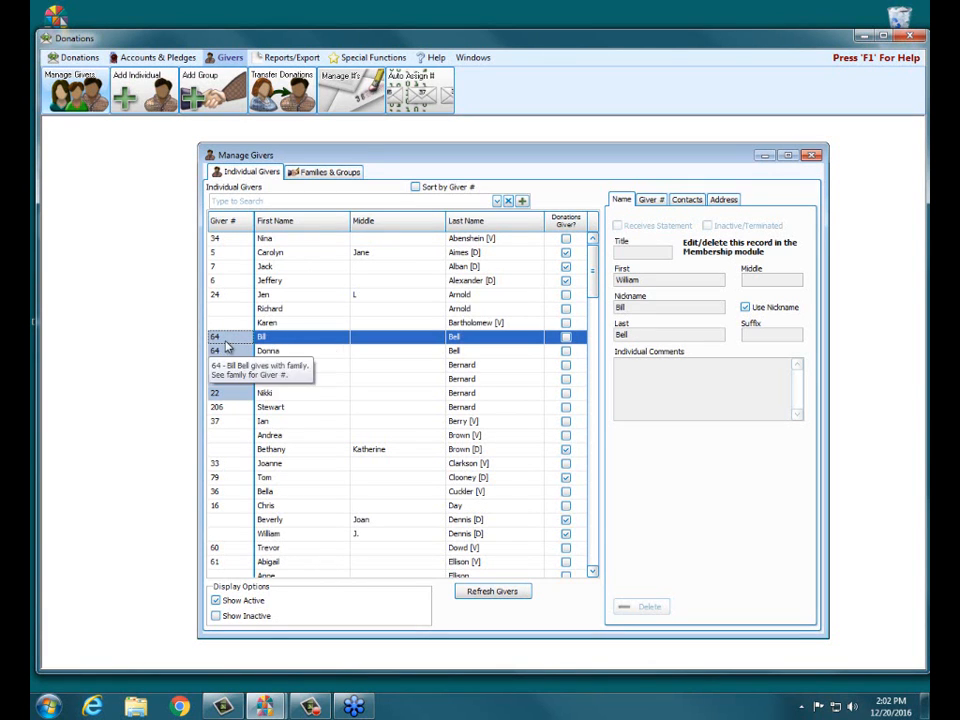
left_click(648, 201)
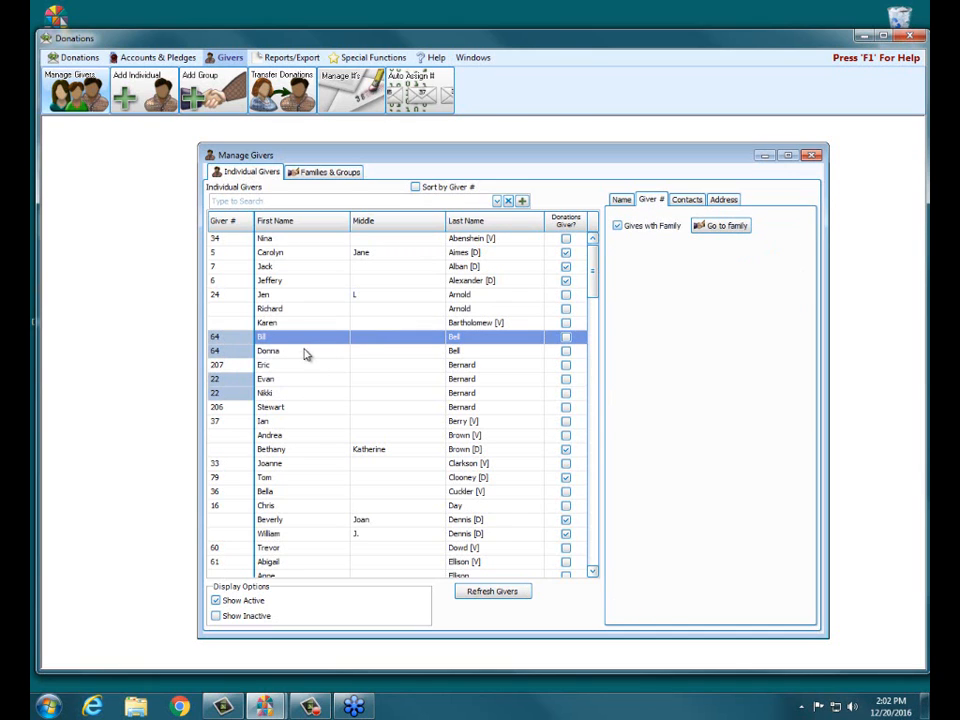
left_click(700, 225)
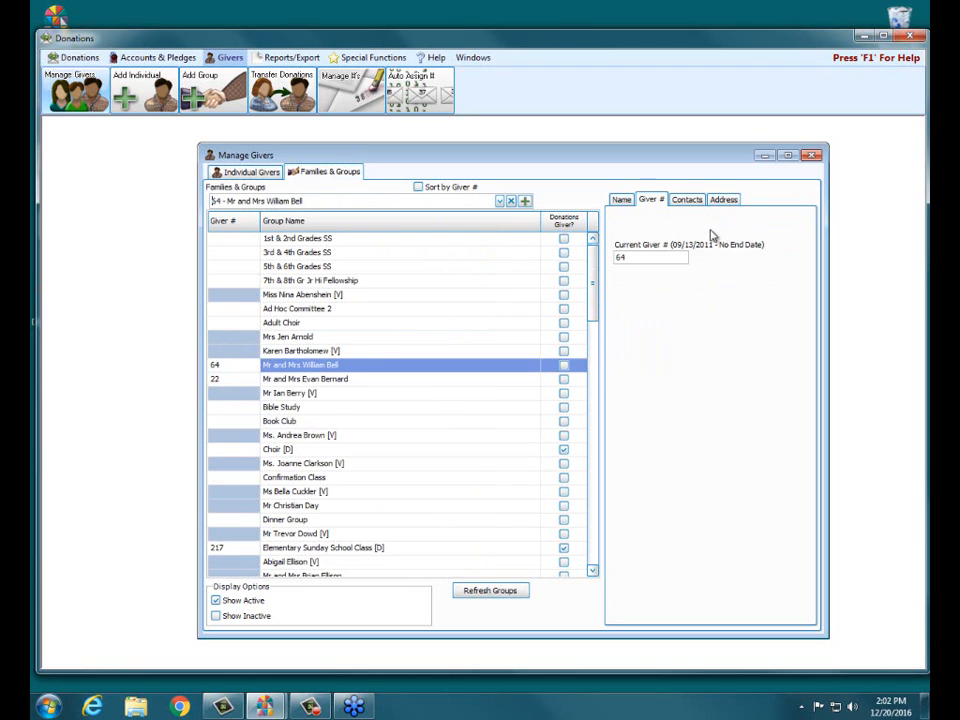
left_click(621, 200)
left_click(617, 226)
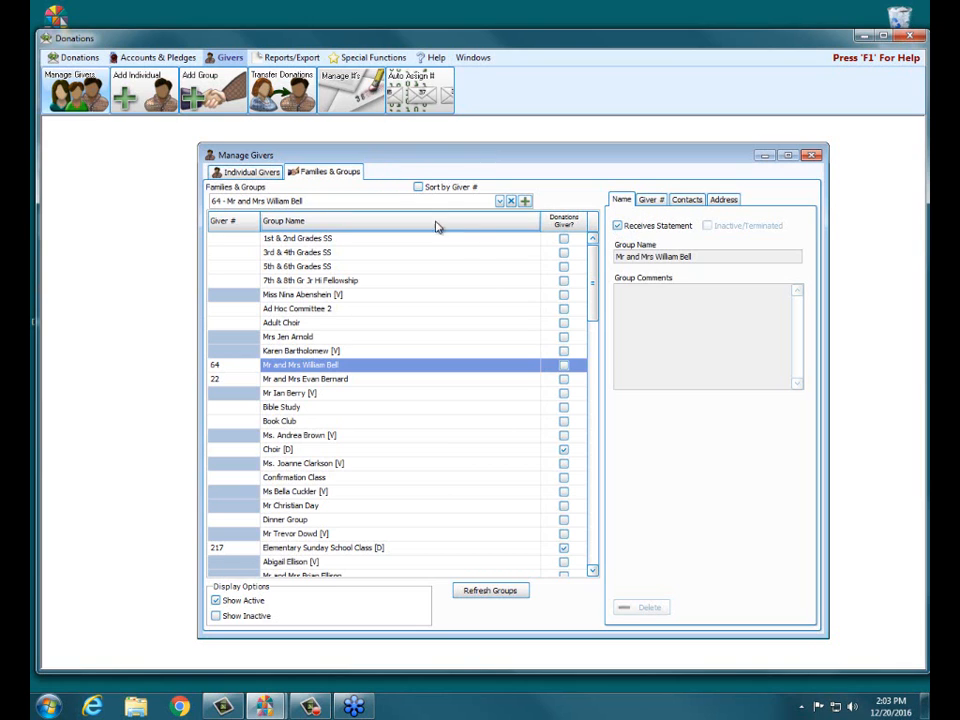
Review the available choices for adding family or group givers and for adding individual givers.
left_click(248, 172)
left_click(303, 173)
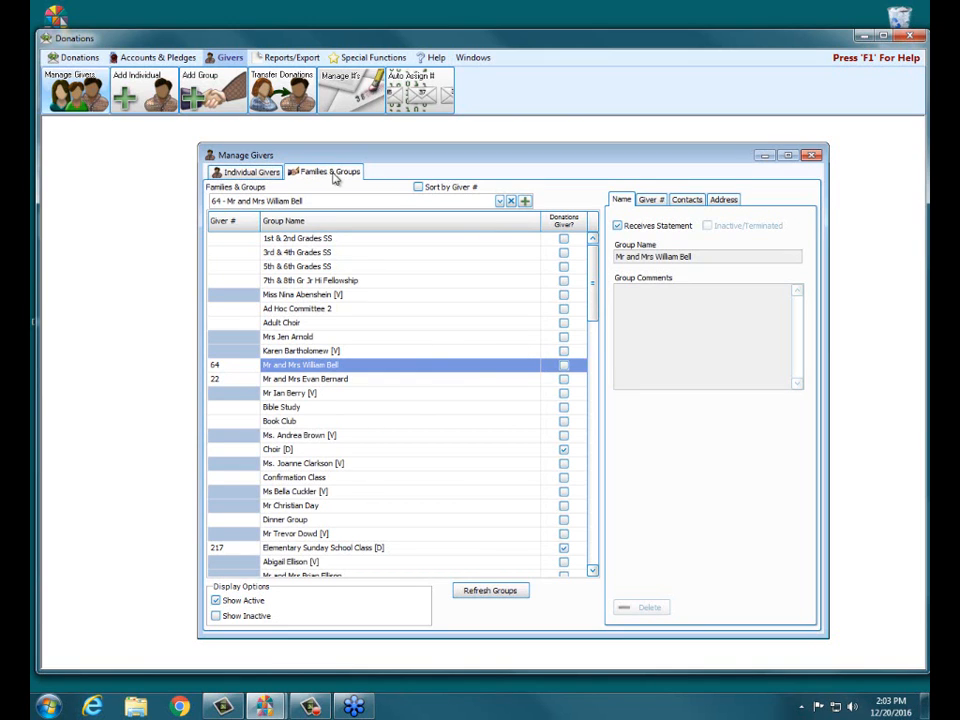
left_click(522, 202)
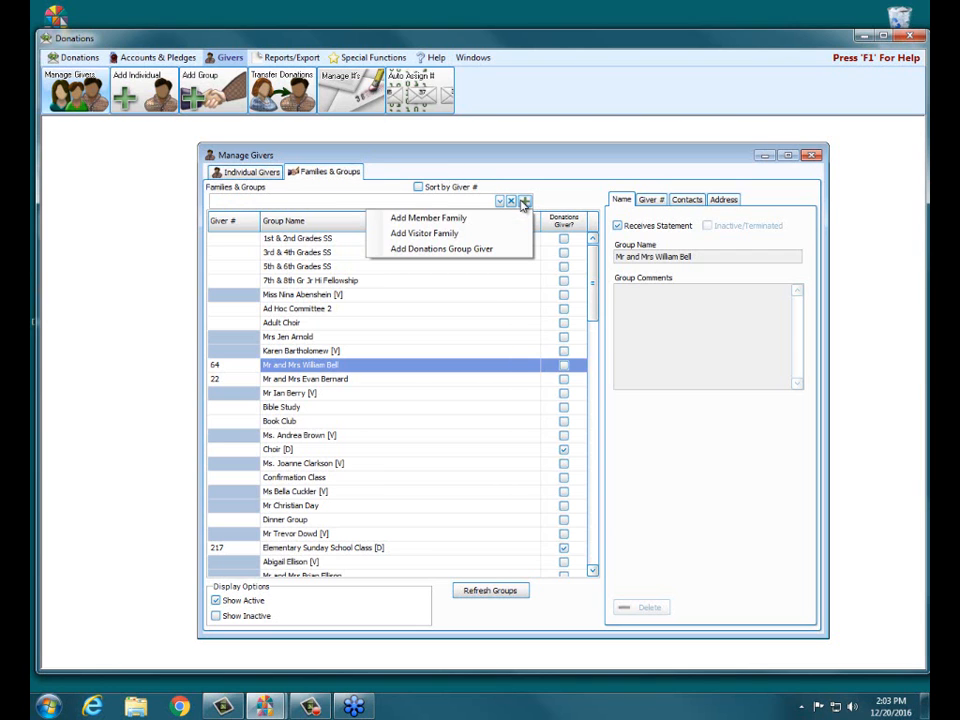
left_click(245, 172)
left_click(522, 202)
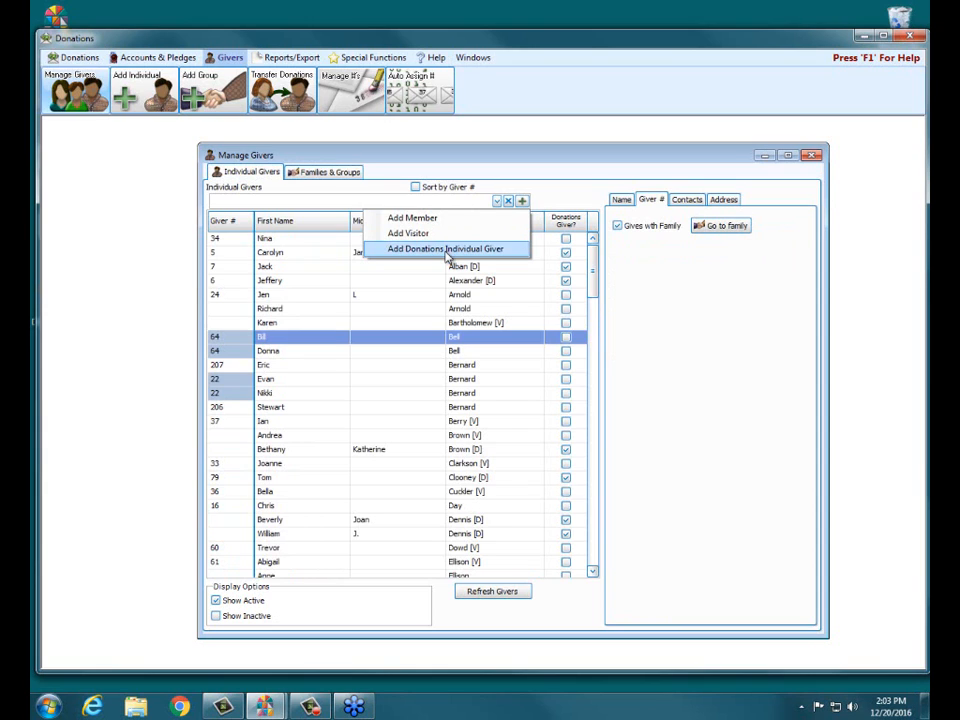
left_click(466, 157)
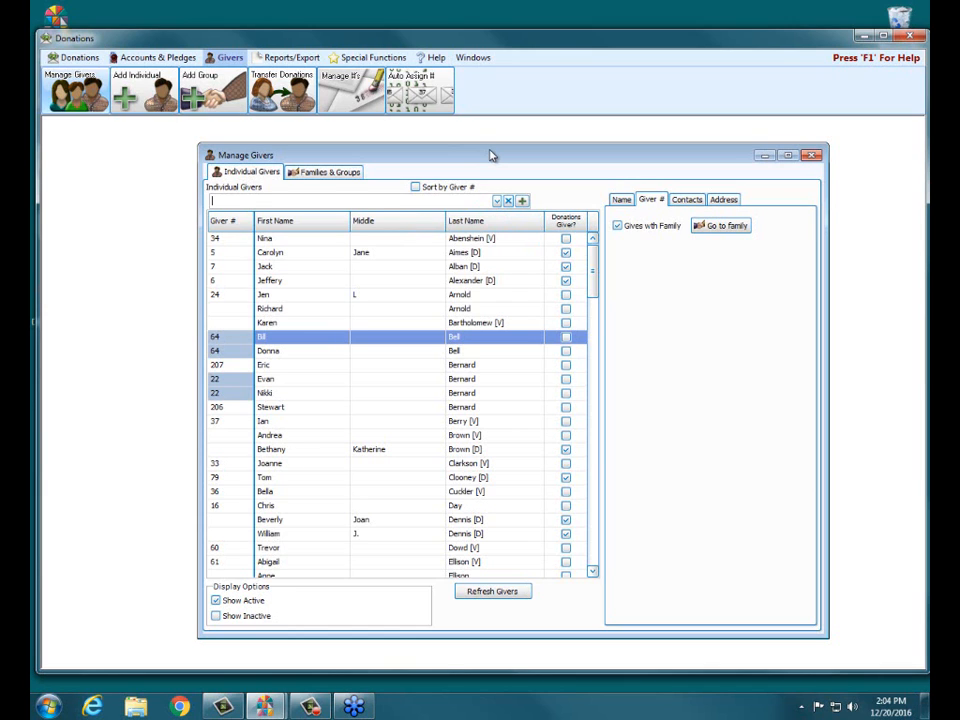
Check the name details and Receives Statement setting of the first visitor without a giver number, and close the giver list.
left_click(262, 322)
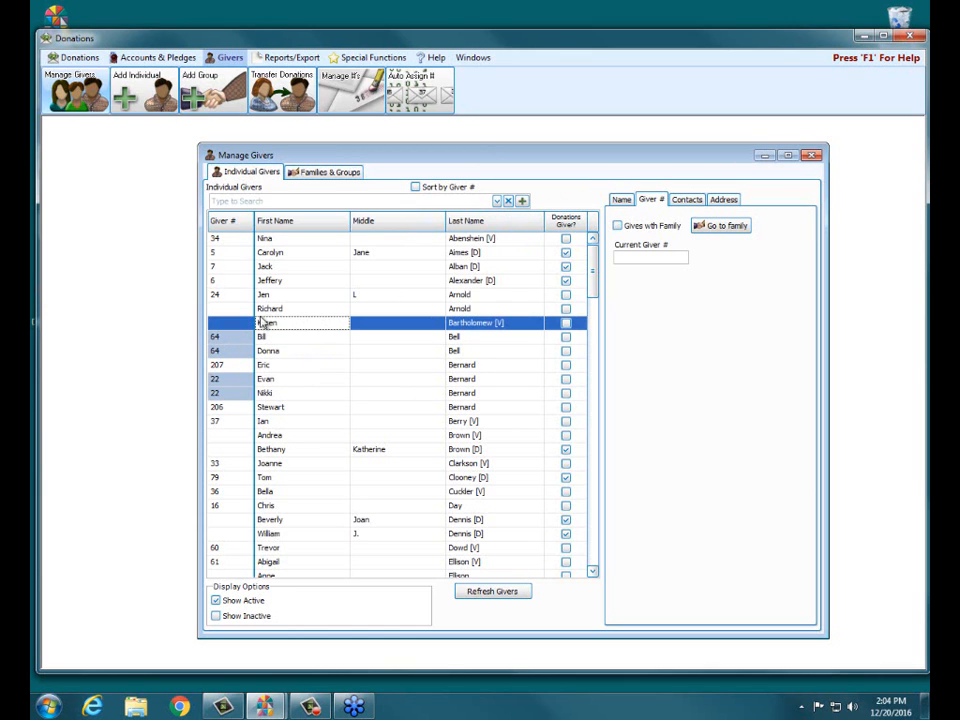
left_click(622, 201)
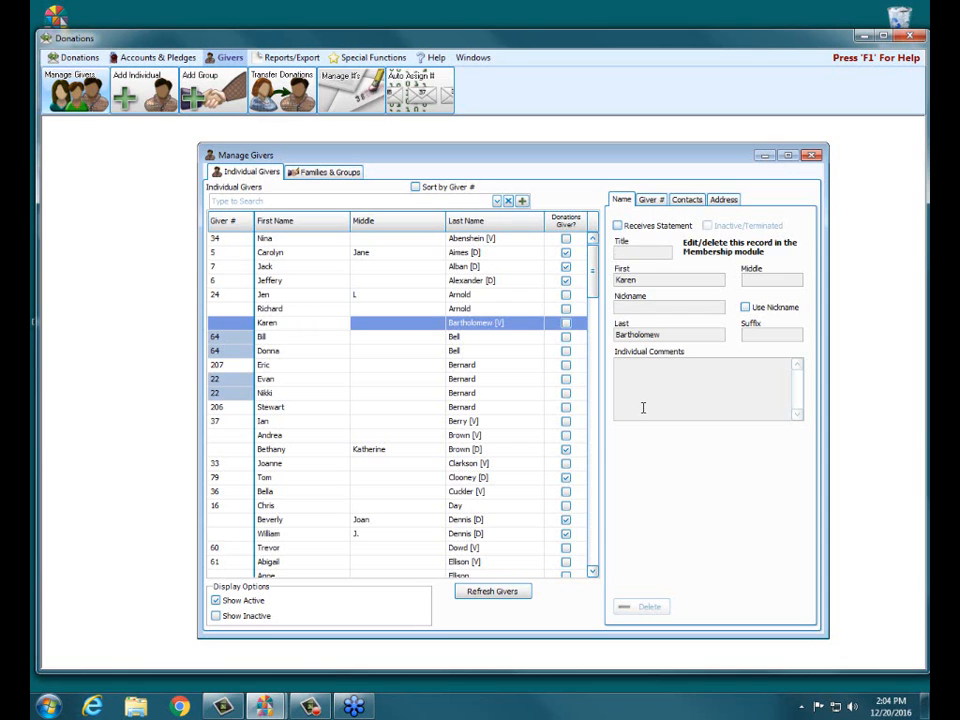
left_click(813, 156)
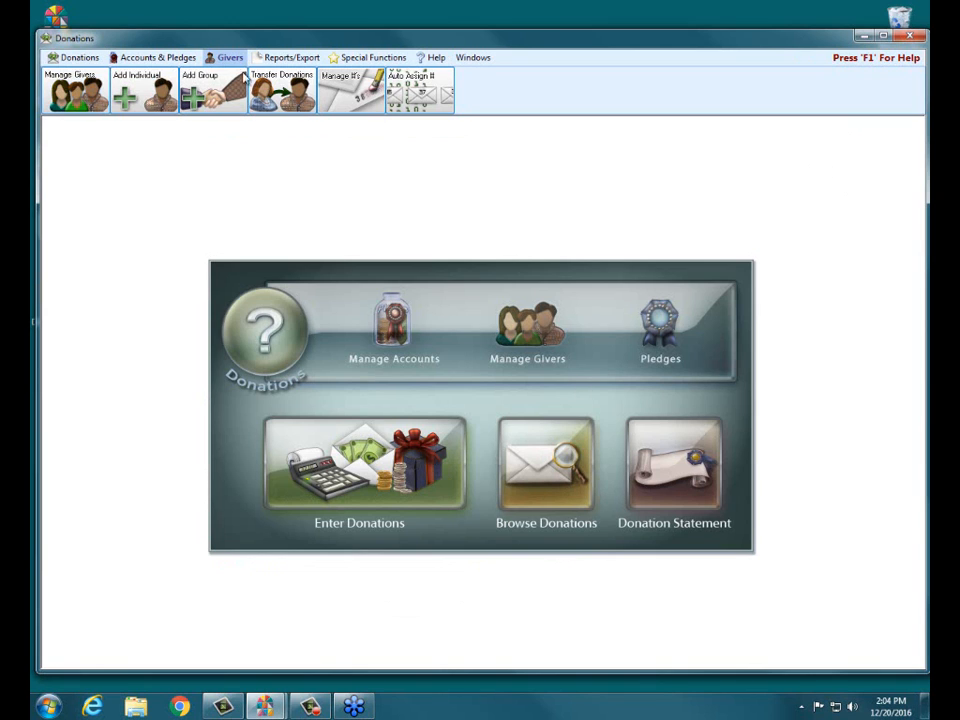
Start a Donation Statement so the selection of who should receive a statement is open.
left_click(262, 58)
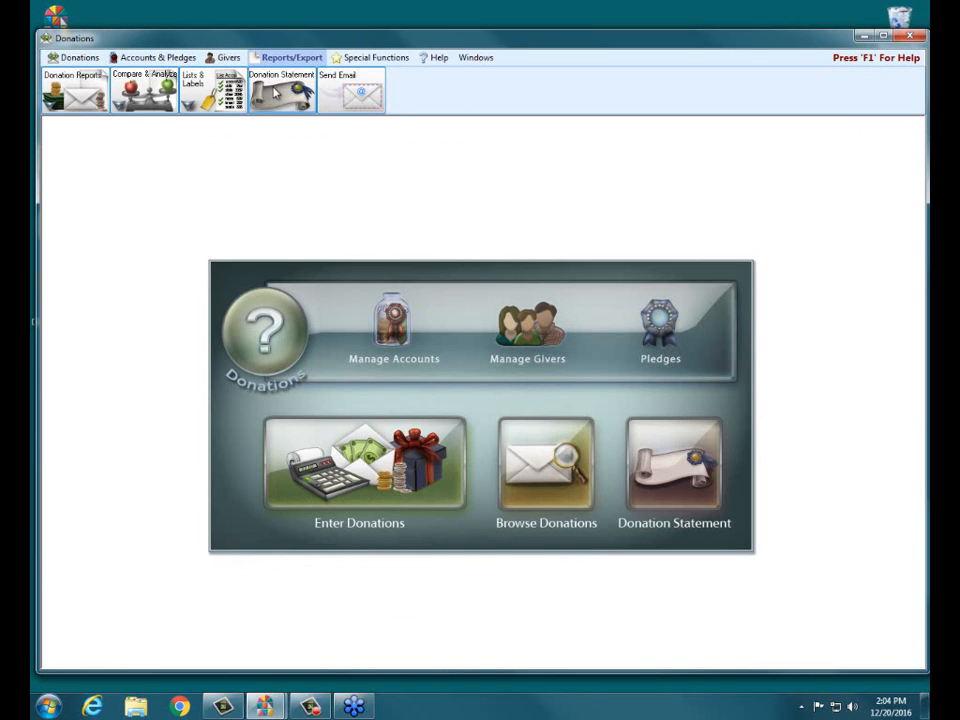
left_click(695, 468)
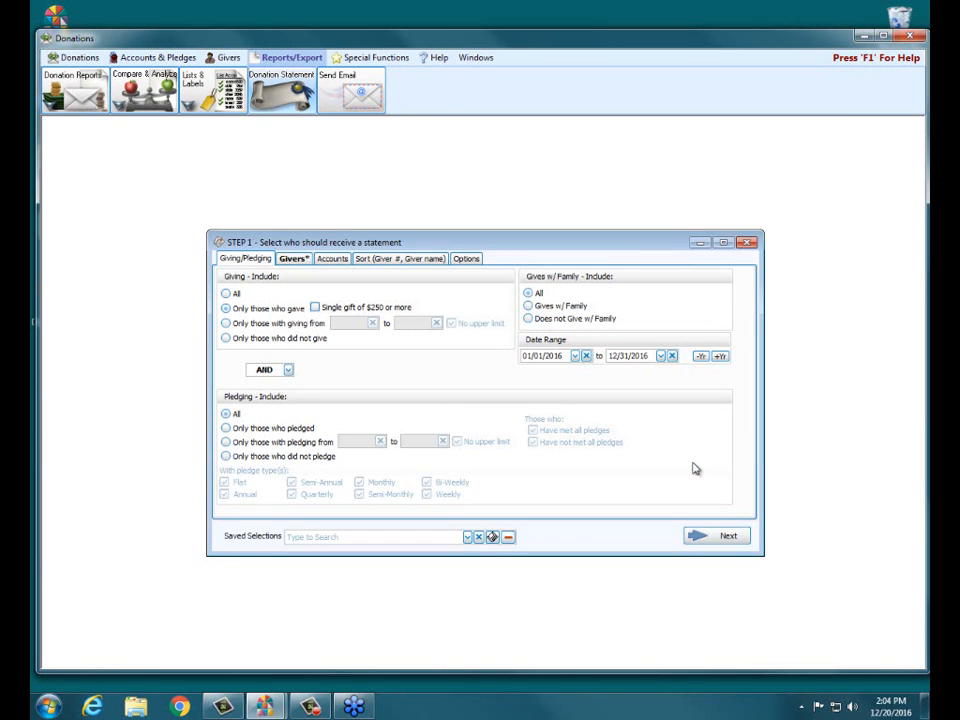
mouse_move(437, 241)
left_mouse_down()
mouse_move(448, 233)
mouse_move(447, 254)
left_mouse_up()
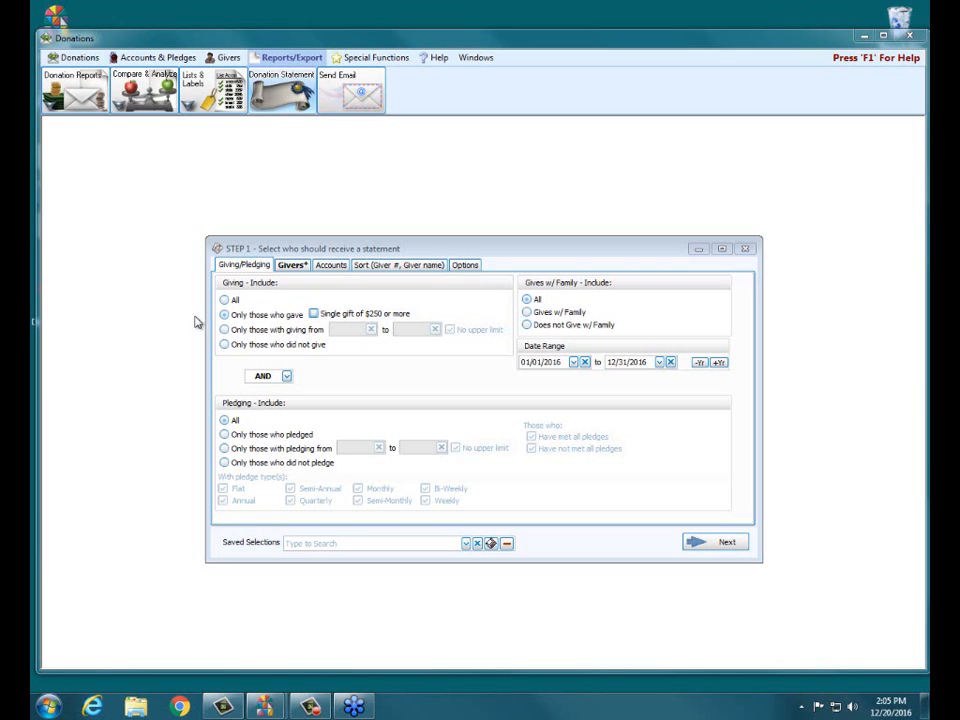
Try limiting statements to giving from 250 to 1000, and switch the range back to no upper limit.
left_click(225, 331)
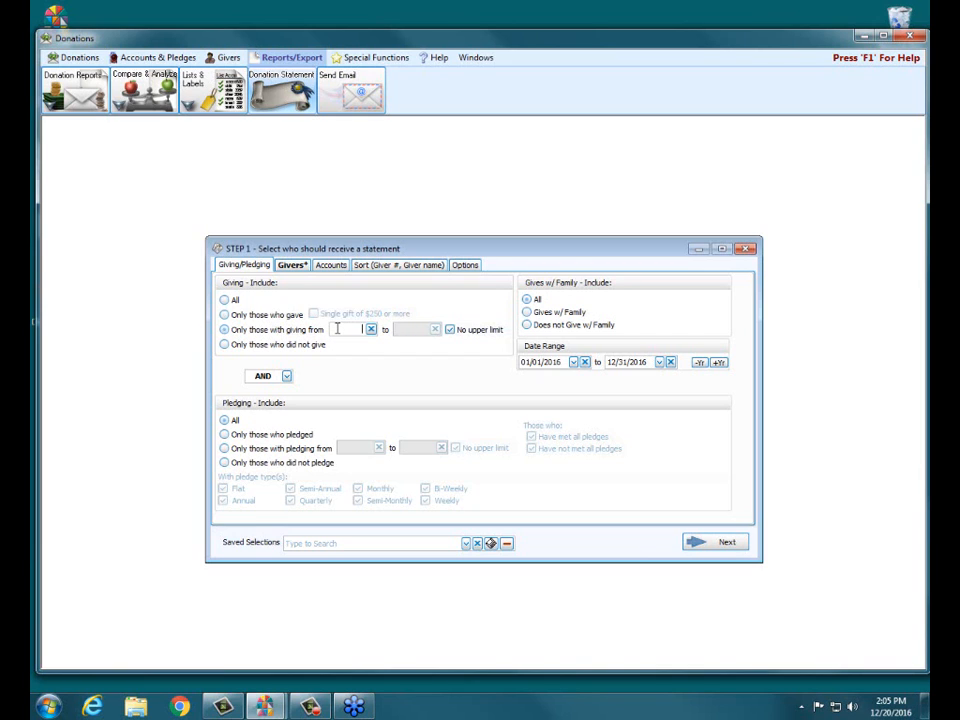
type("250")
left_click(450, 331)
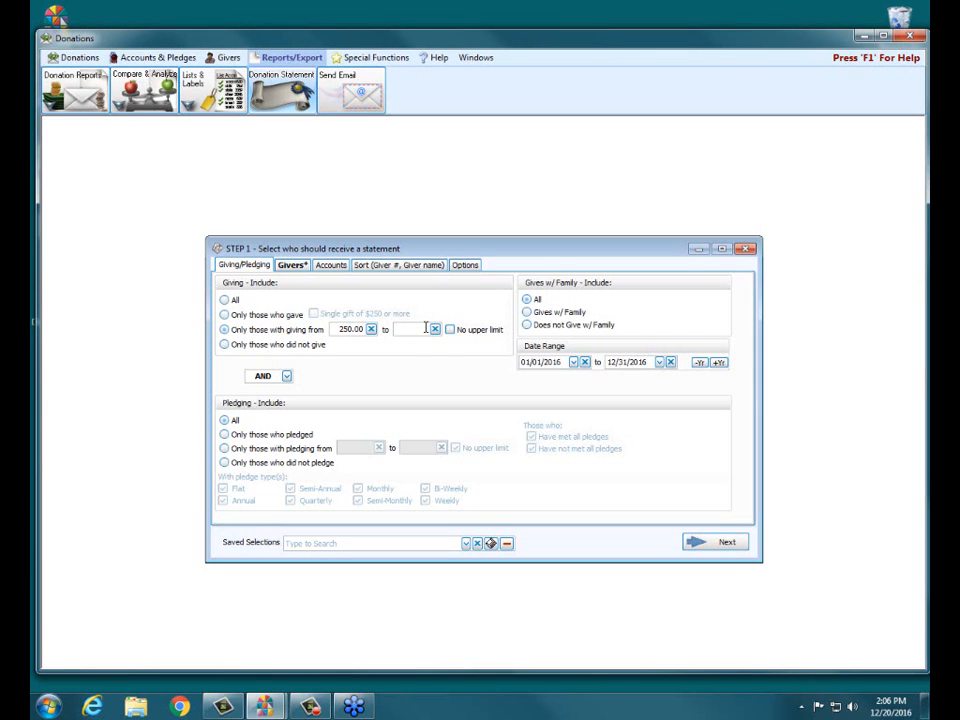
left_click(425, 328)
type("1000")
left_click(433, 329)
left_click(450, 331)
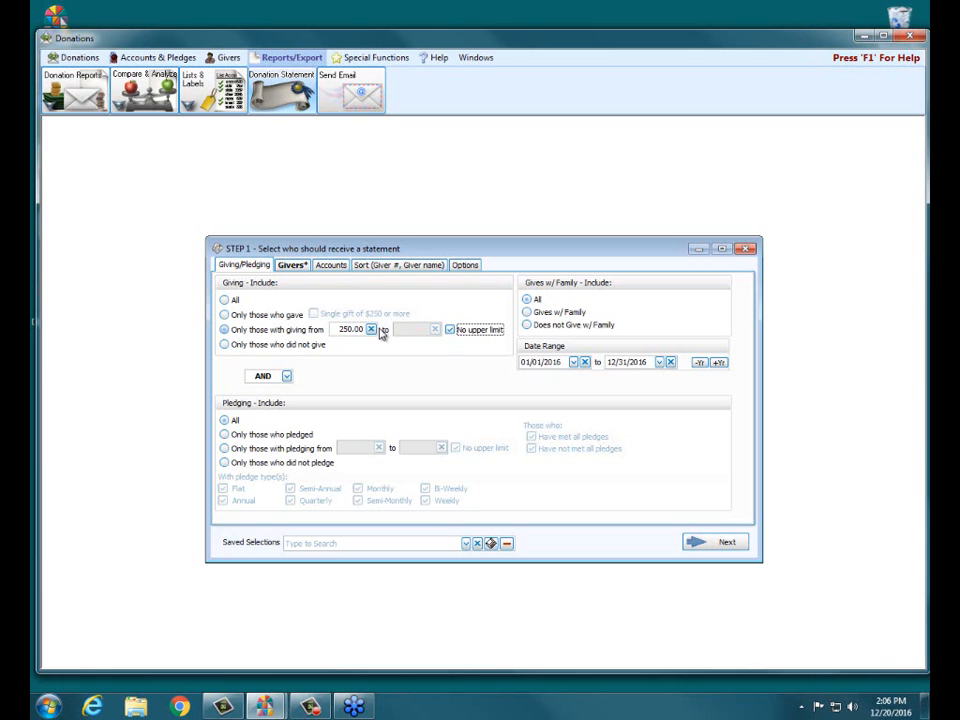
Try including only those who did not give, and check the AND/OR choices for combining giving with pledging.
left_click(226, 345)
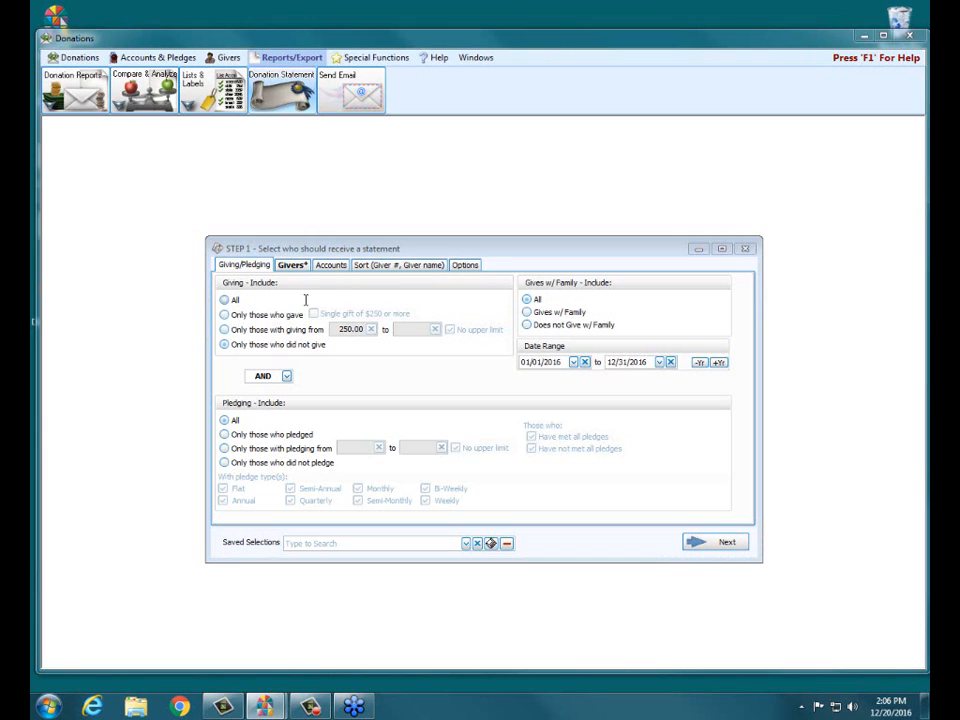
left_click(287, 377)
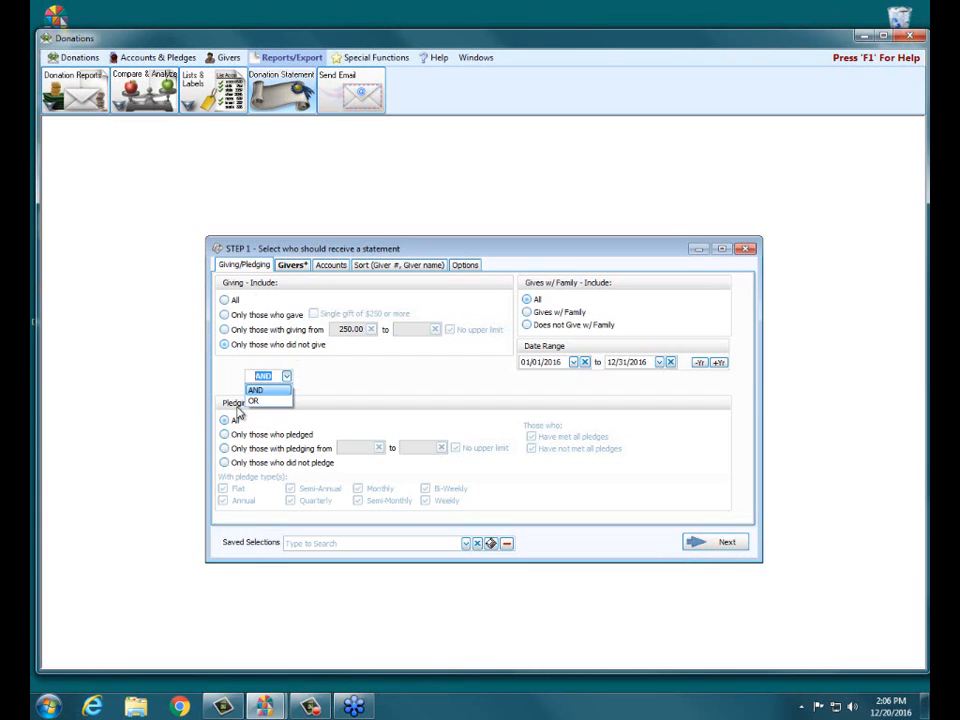
left_click(381, 373)
Try the pledging filters for amount range, non-pledgers and pledgers, and reset pledging to All and giving to Only those who gave.
left_click(225, 448)
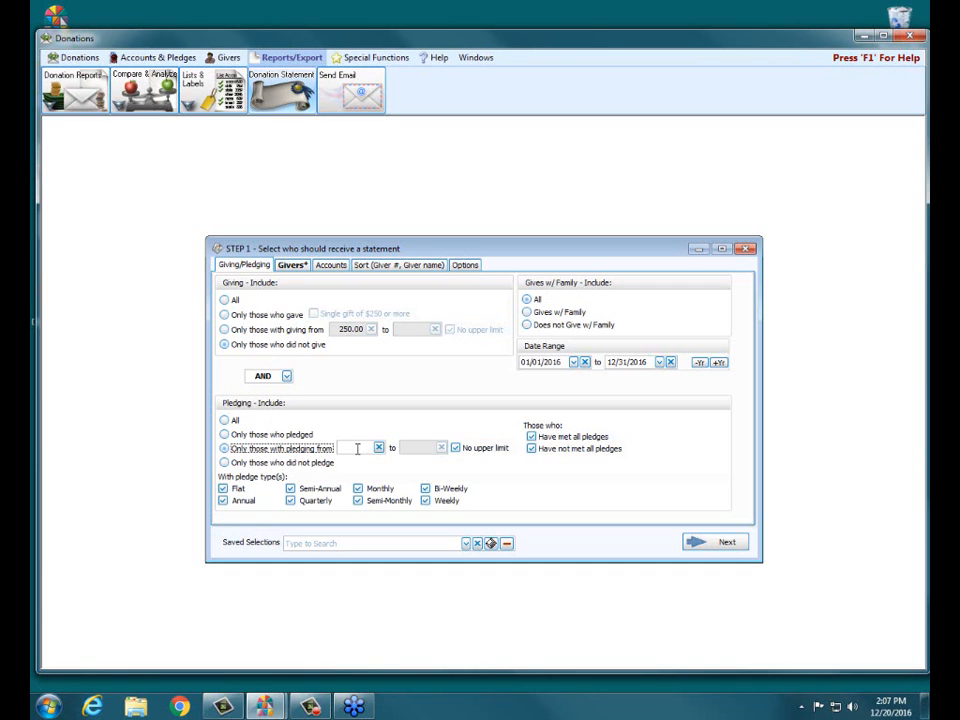
left_click(224, 463)
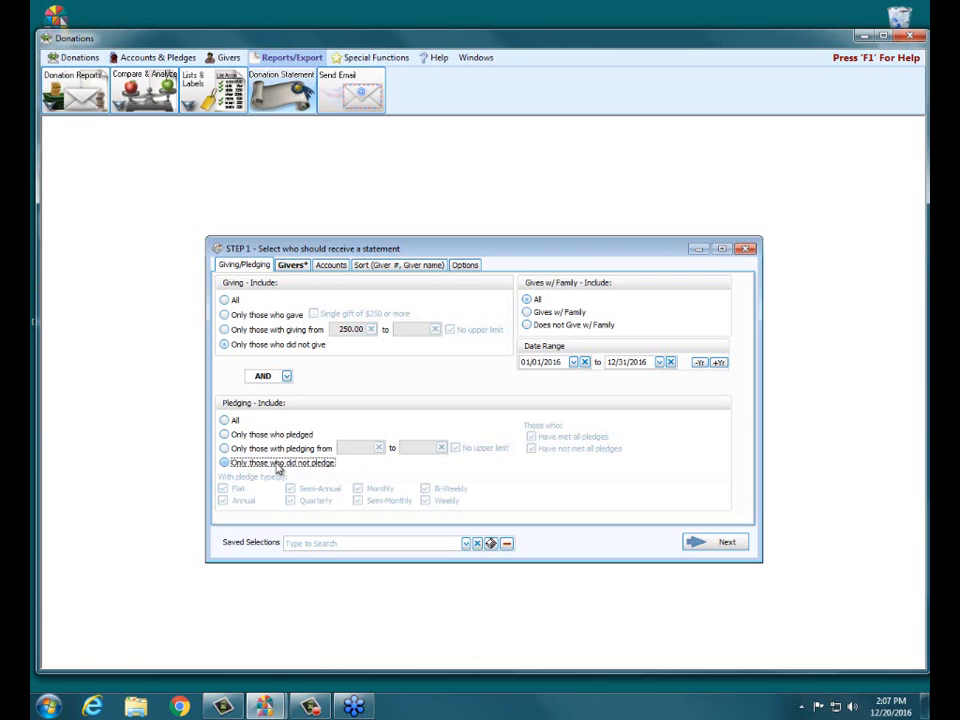
left_click(224, 448)
left_click(225, 435)
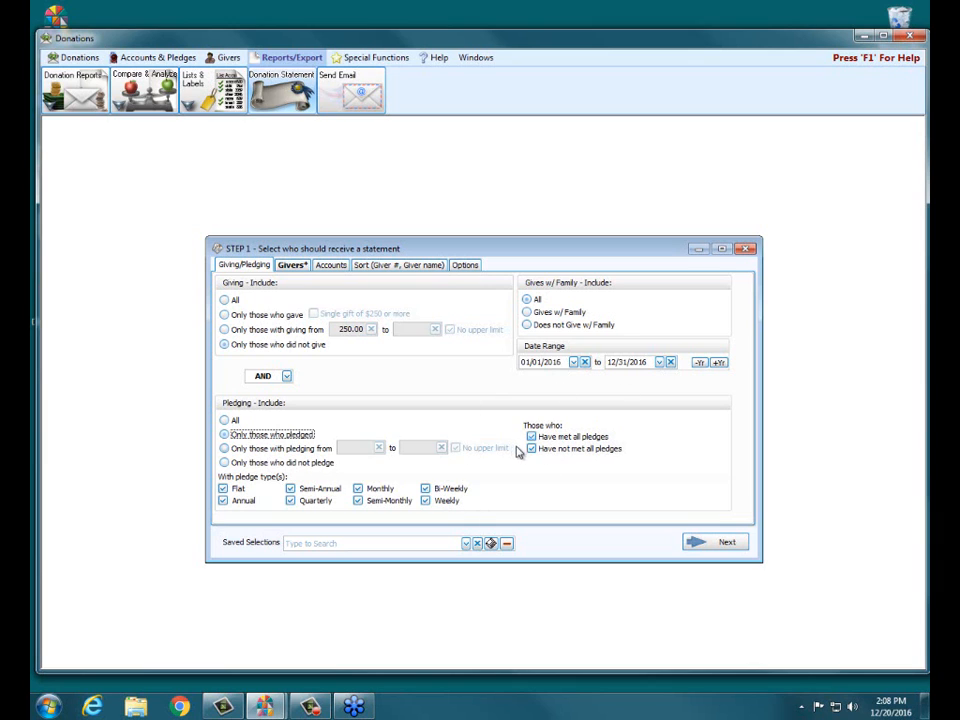
left_click(227, 421)
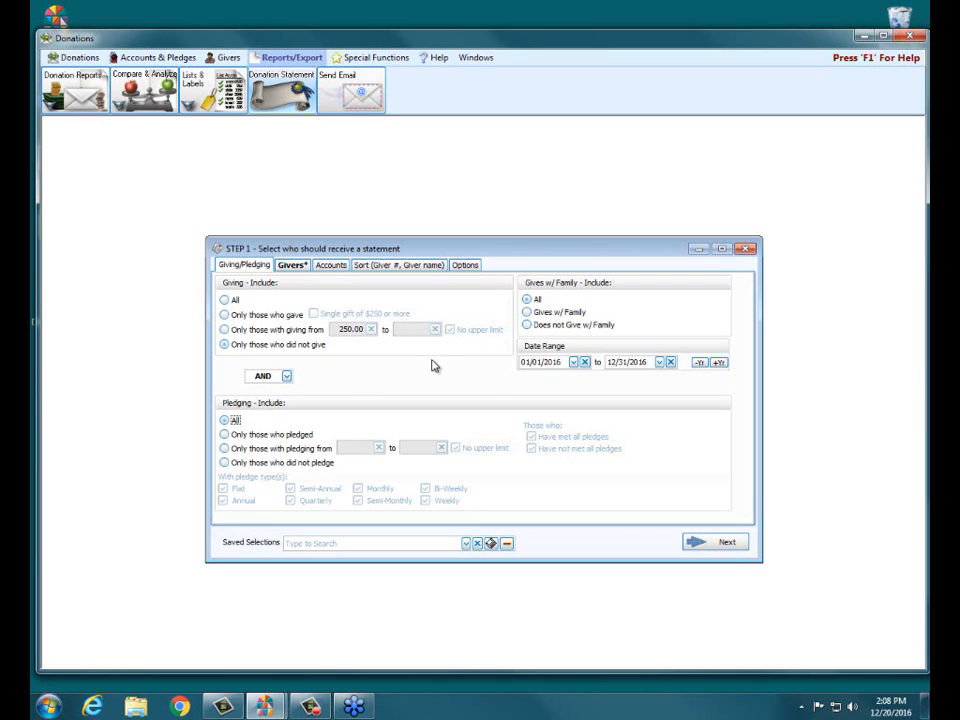
left_click(226, 315)
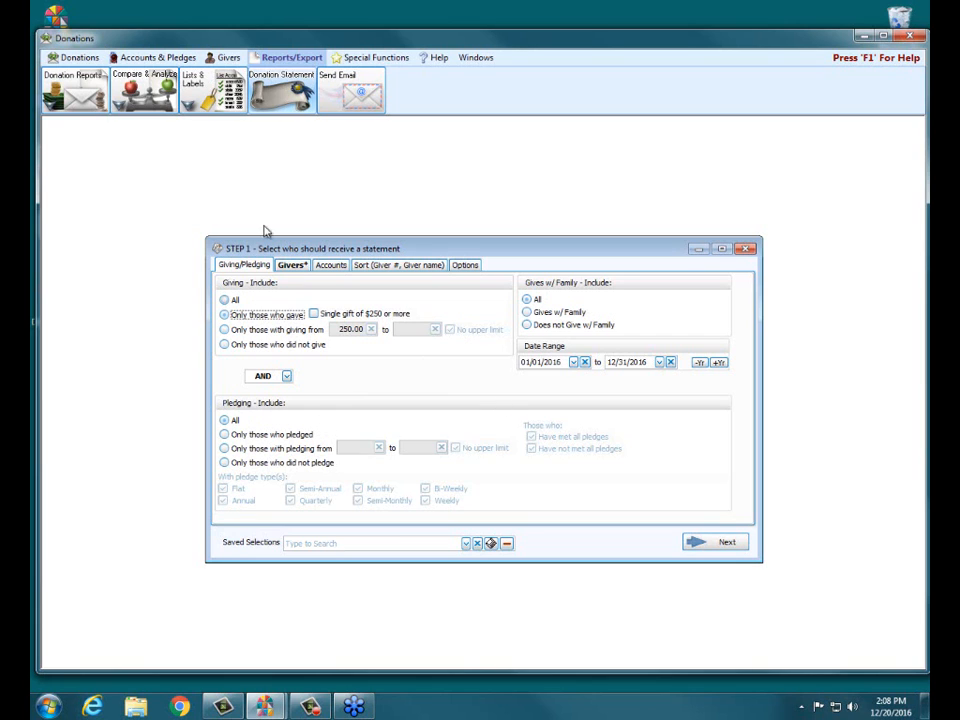
Try limiting givers to the membership status 1 - Active Member, and clear all the criteria again.
left_click(300, 264)
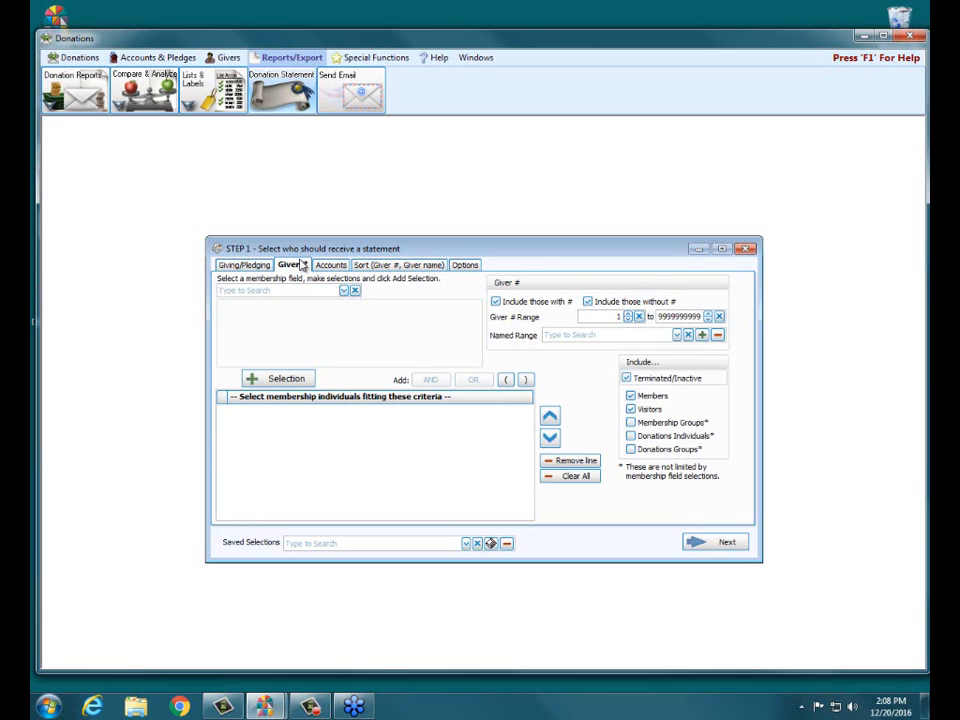
left_click(326, 290)
type("sta")
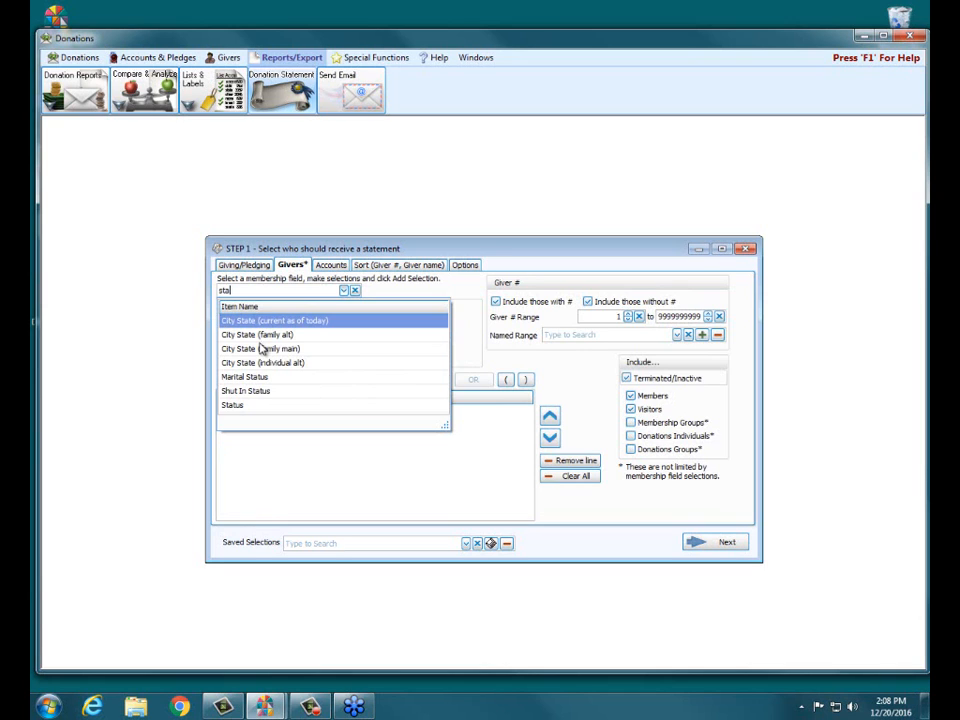
type("tus")
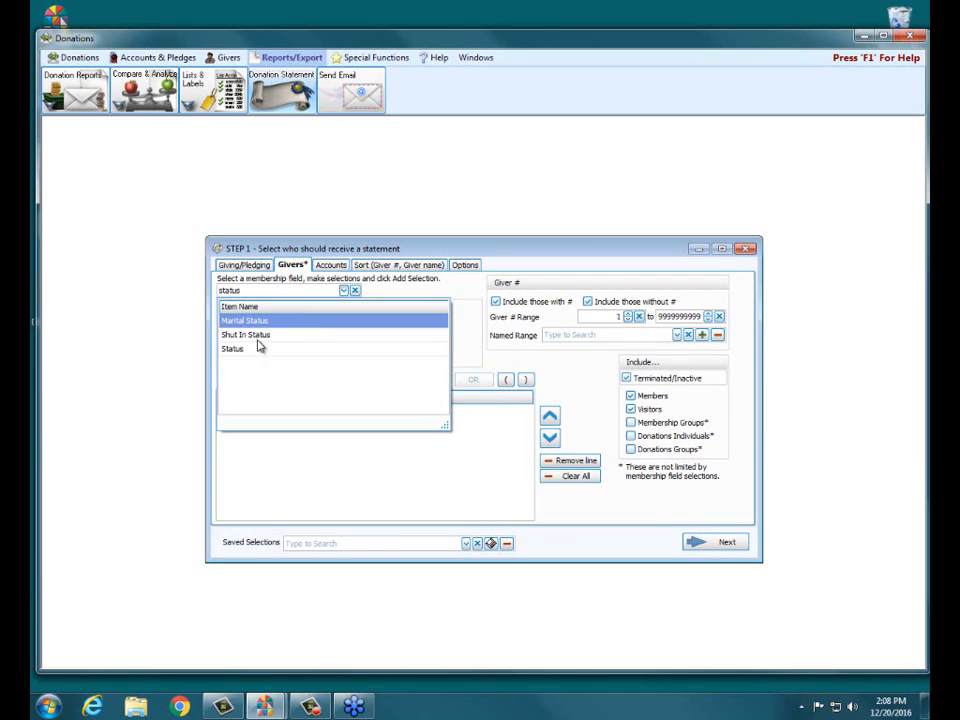
left_click(240, 349)
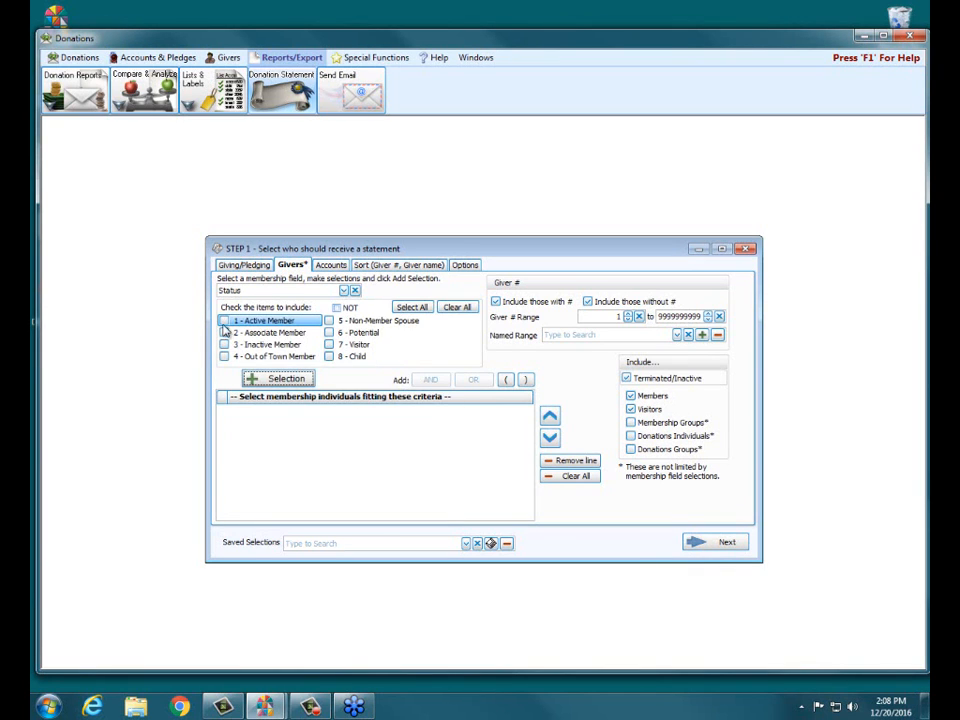
left_click(224, 321)
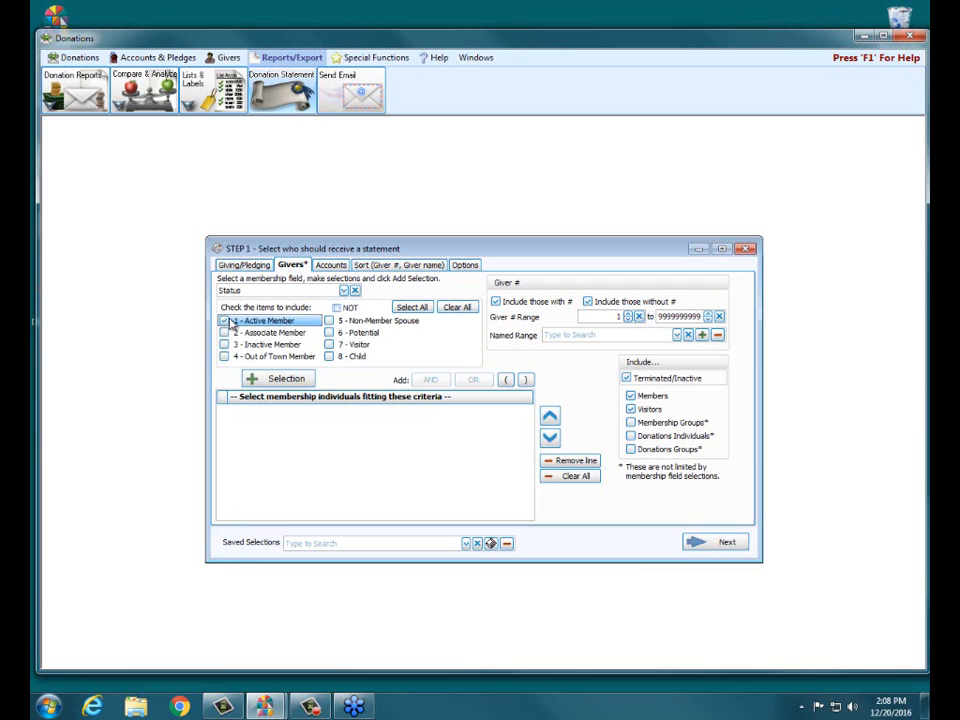
left_click(258, 379)
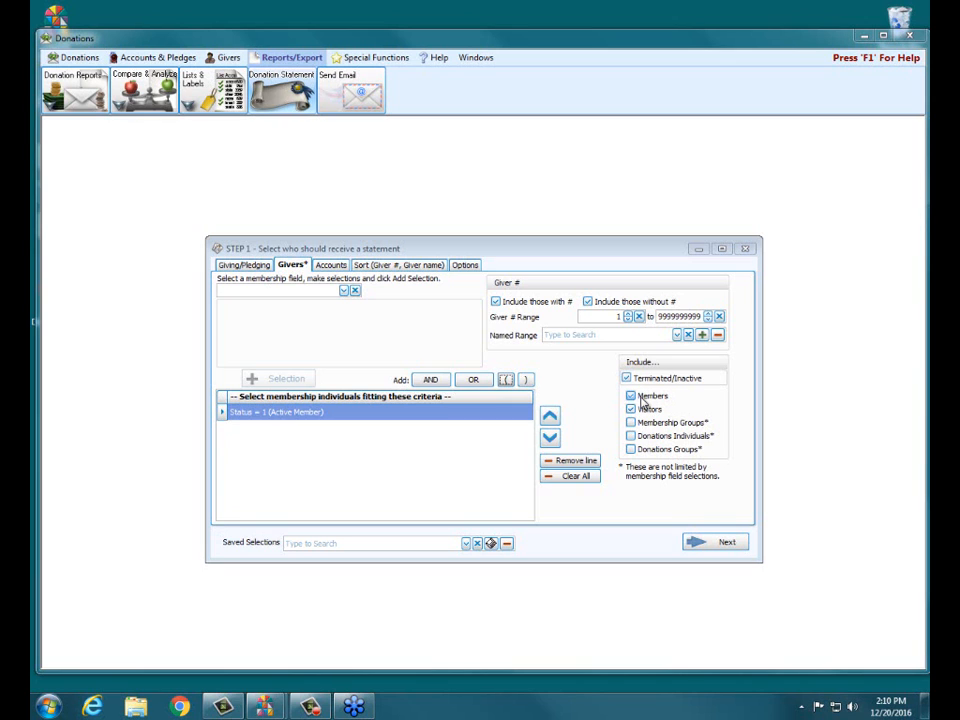
left_click(573, 476)
Review the statement's account selection, sort fields and custom label options, and return to the giving and pledging settings.
left_click(327, 266)
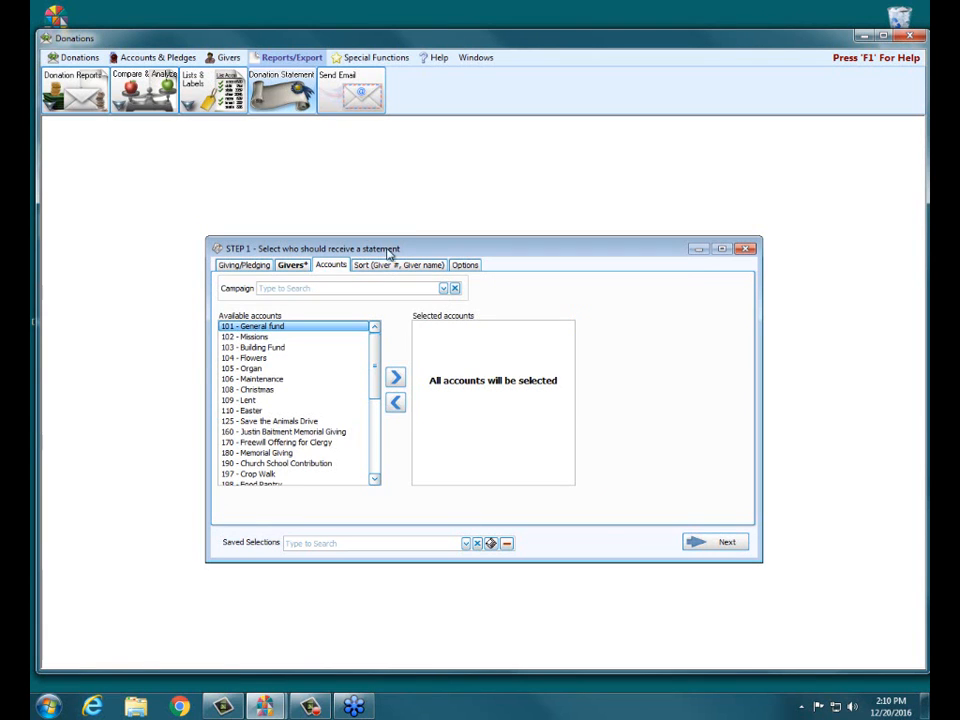
left_click(388, 264)
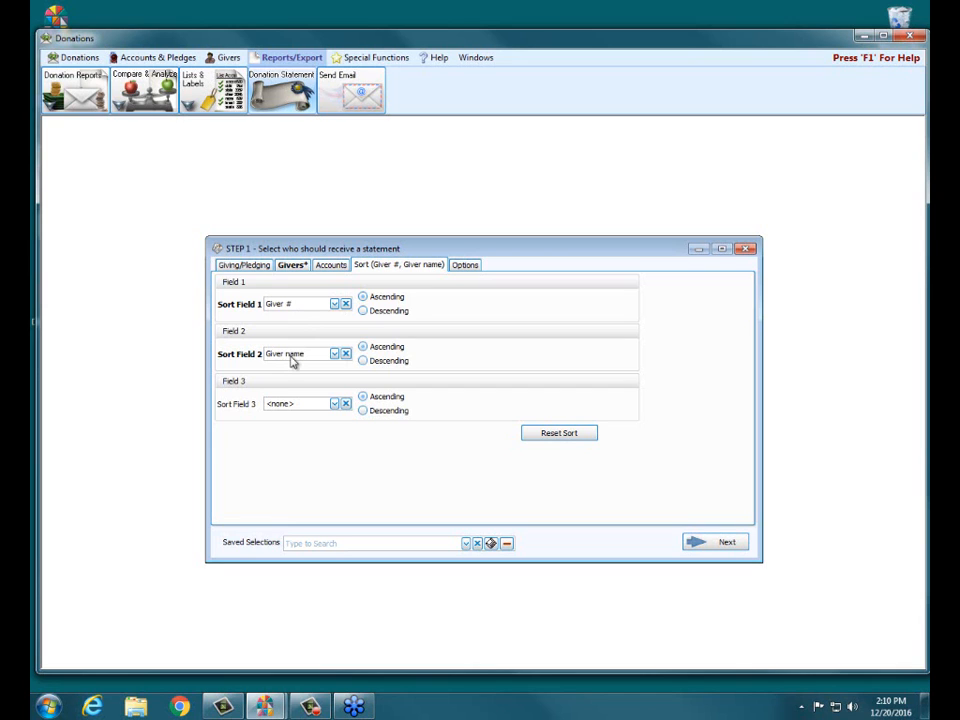
left_click(465, 265)
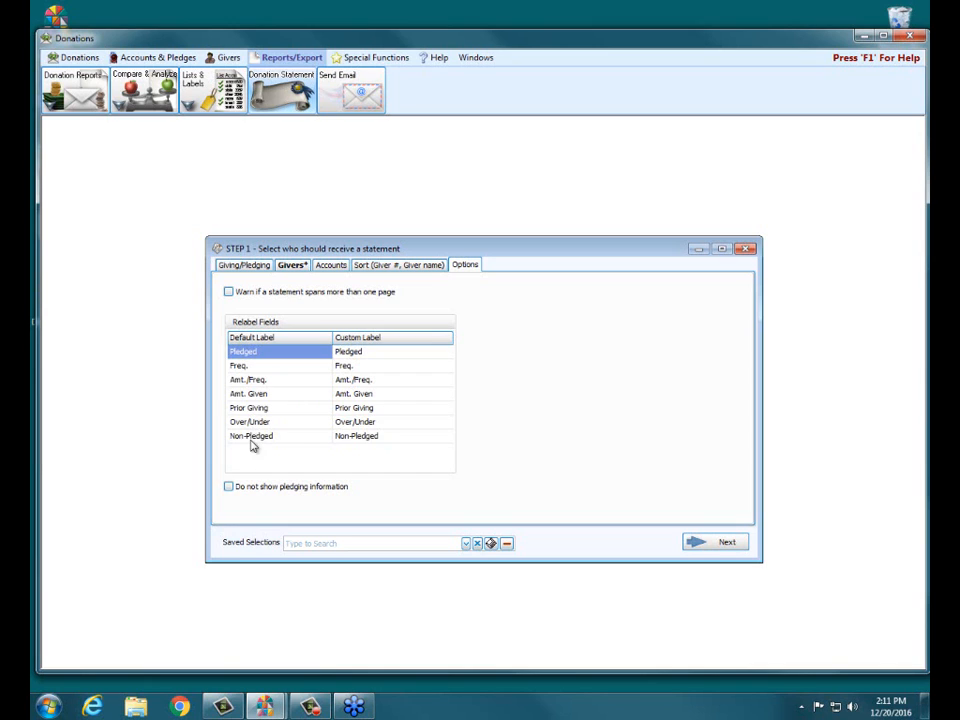
left_click(351, 436)
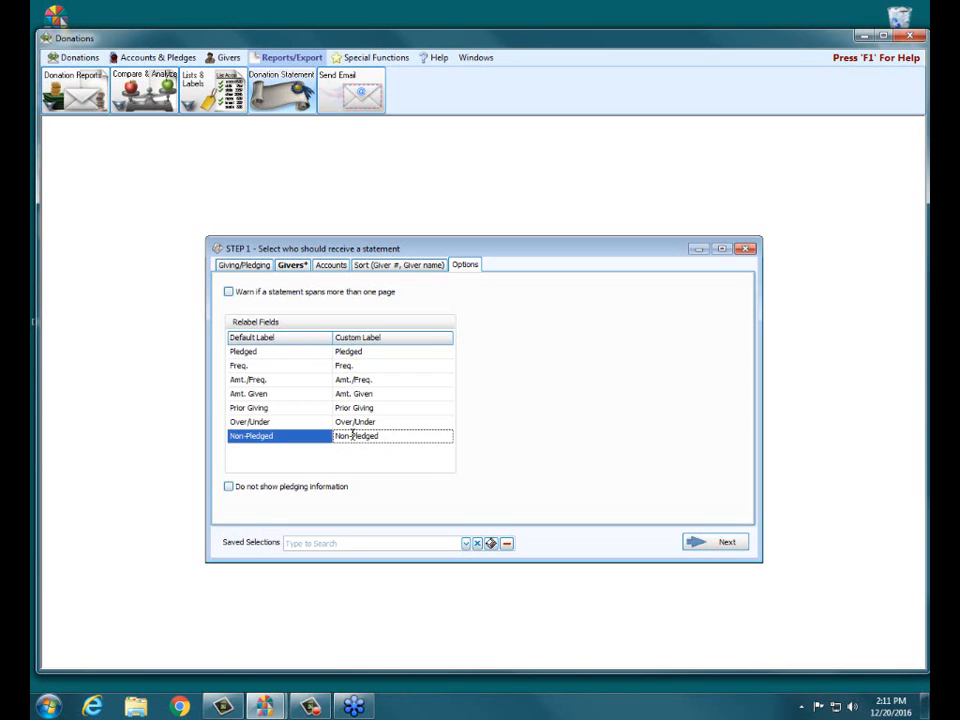
left_click(371, 352)
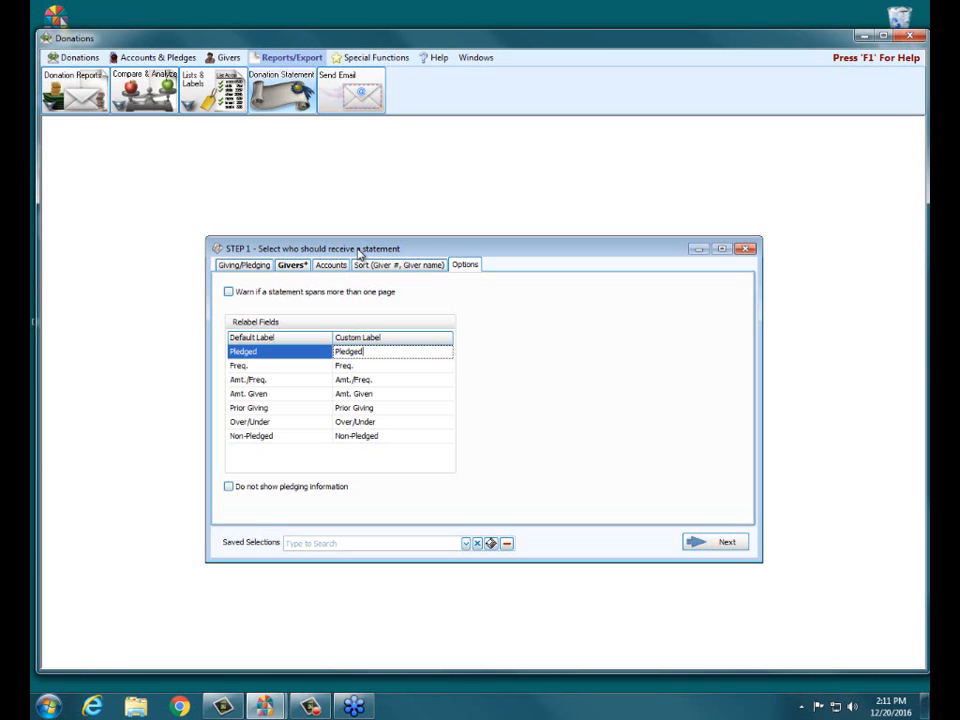
left_click(229, 267)
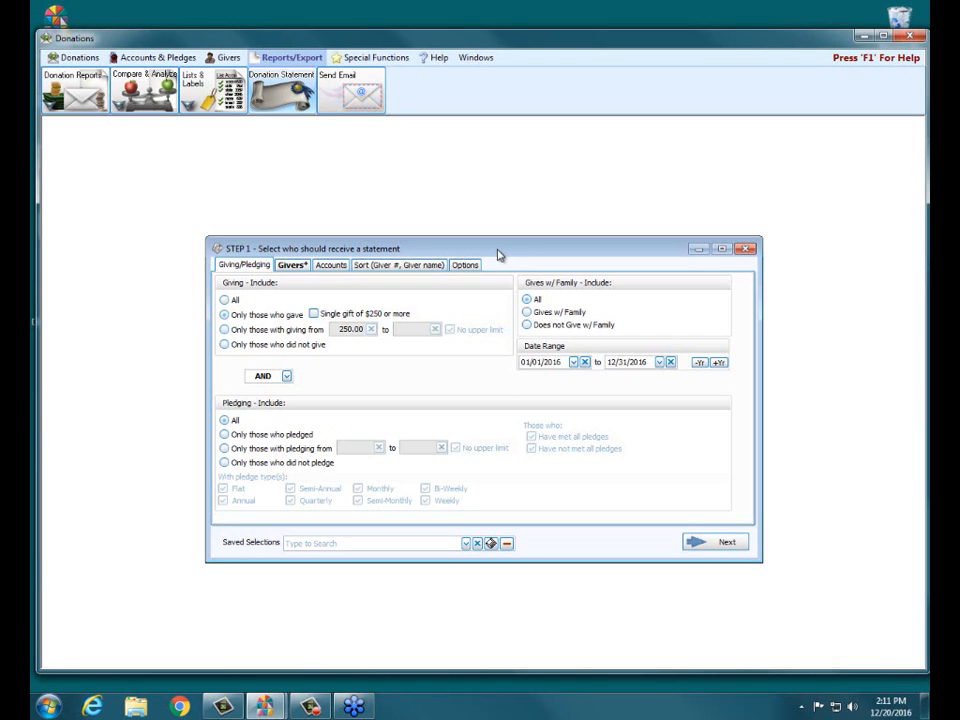
Continue to the statement layout stage and choose the Windowed Envelope layout.
left_click(727, 543)
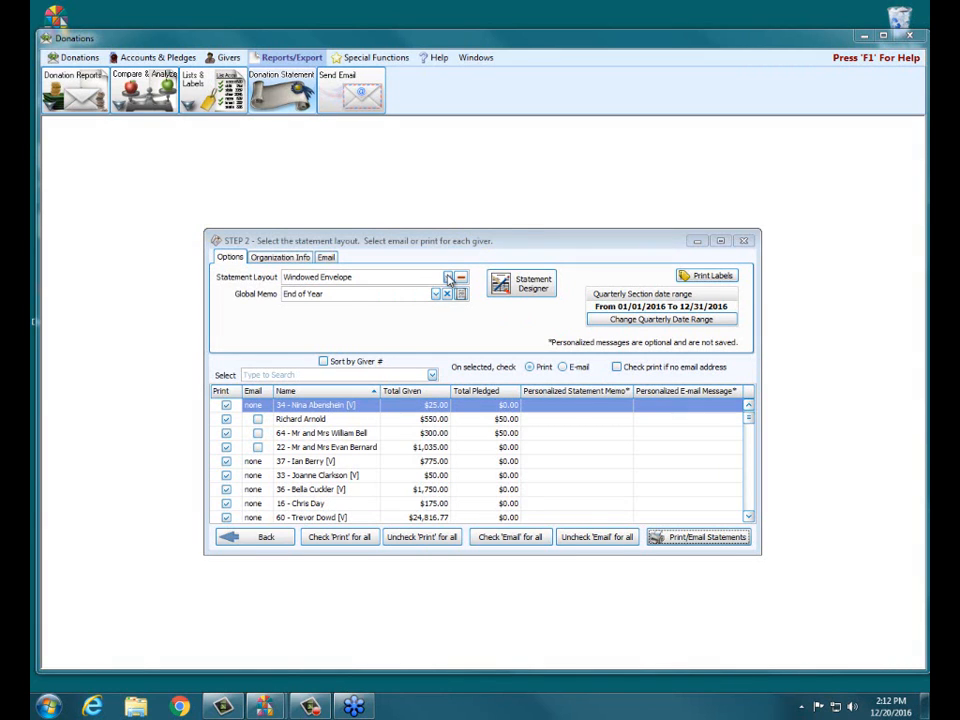
left_click(448, 277)
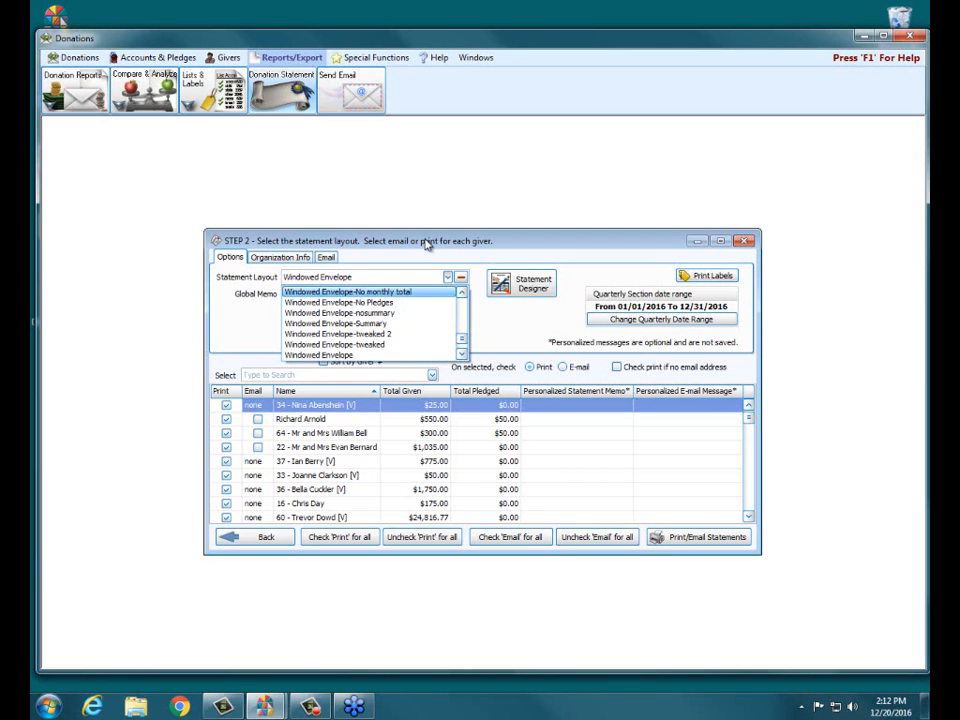
left_click(327, 358)
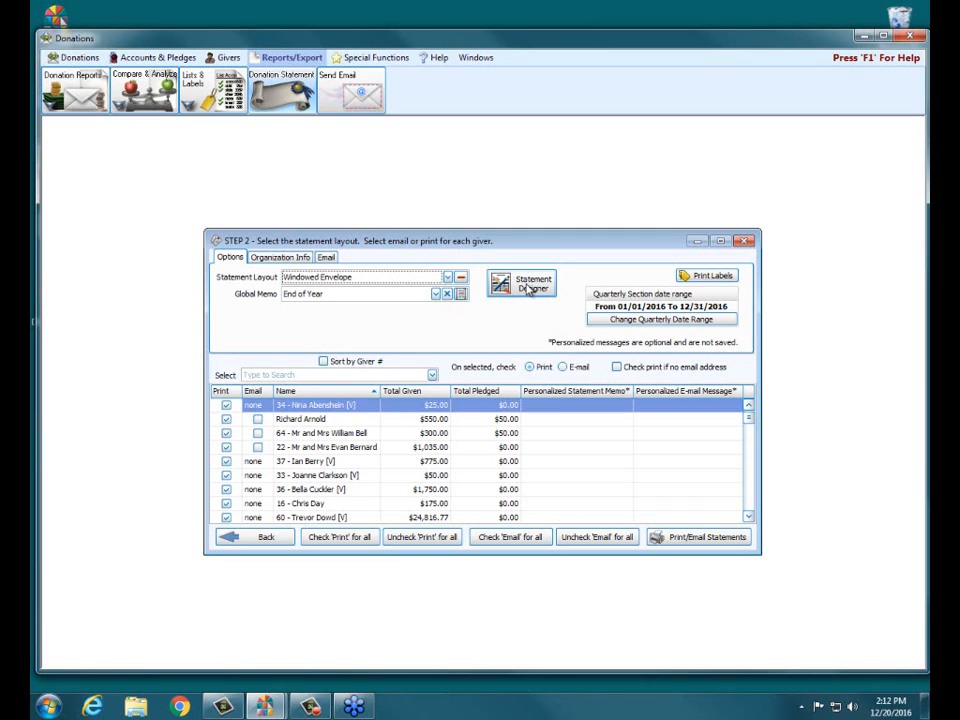
Switch the statement layout to Tri-Fold Mailer.
left_click(447, 277)
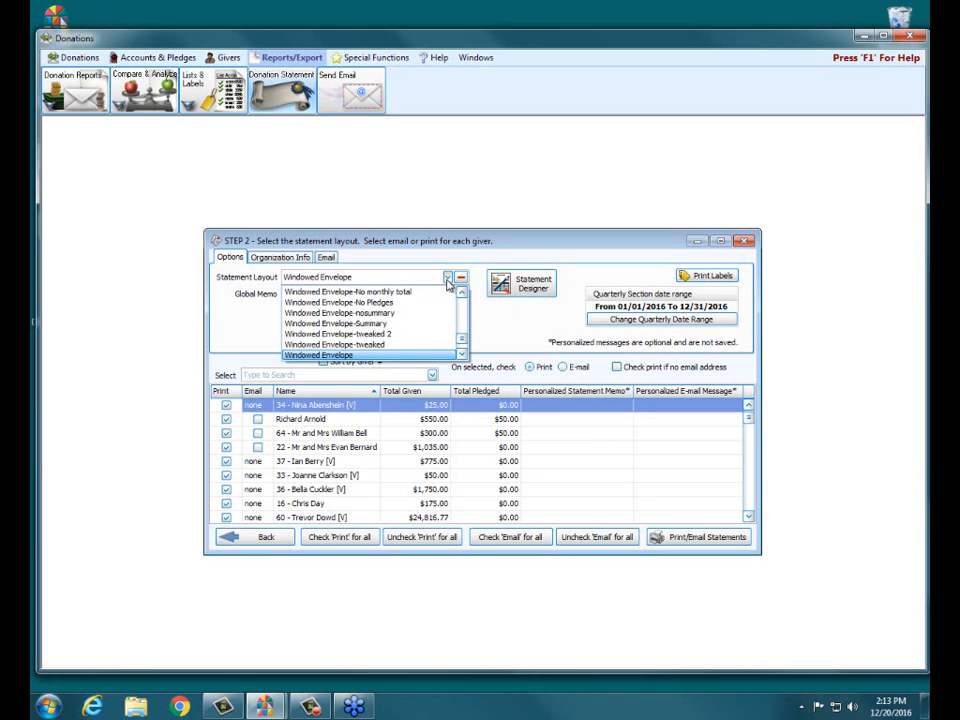
scroll(463, 315, "up", 6)
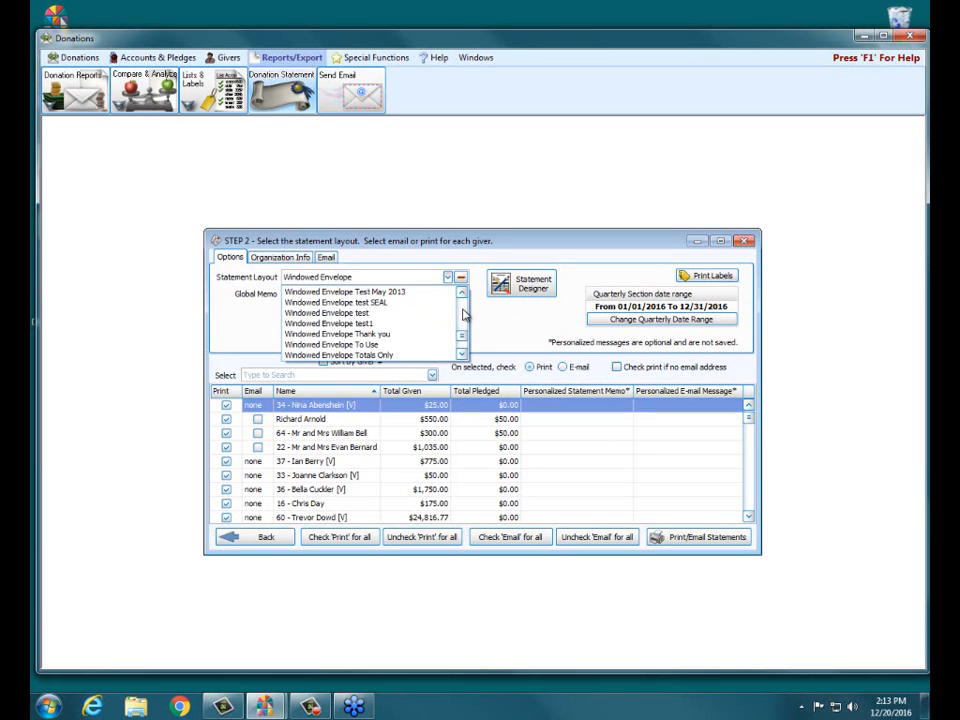
scroll(463, 315, "up", 10)
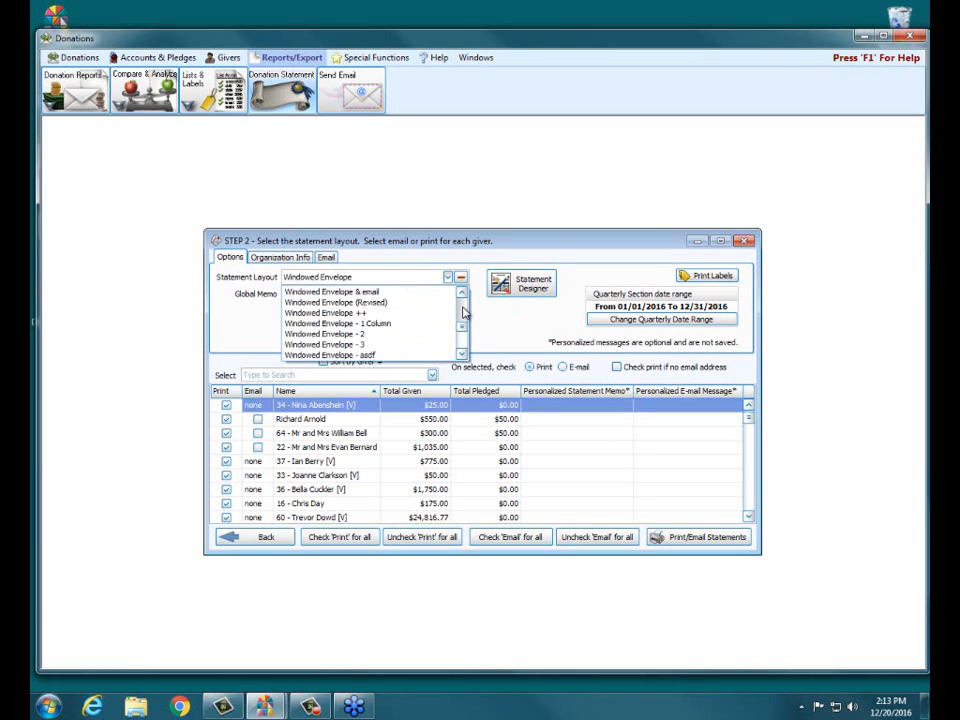
scroll(462, 343, "down", 10)
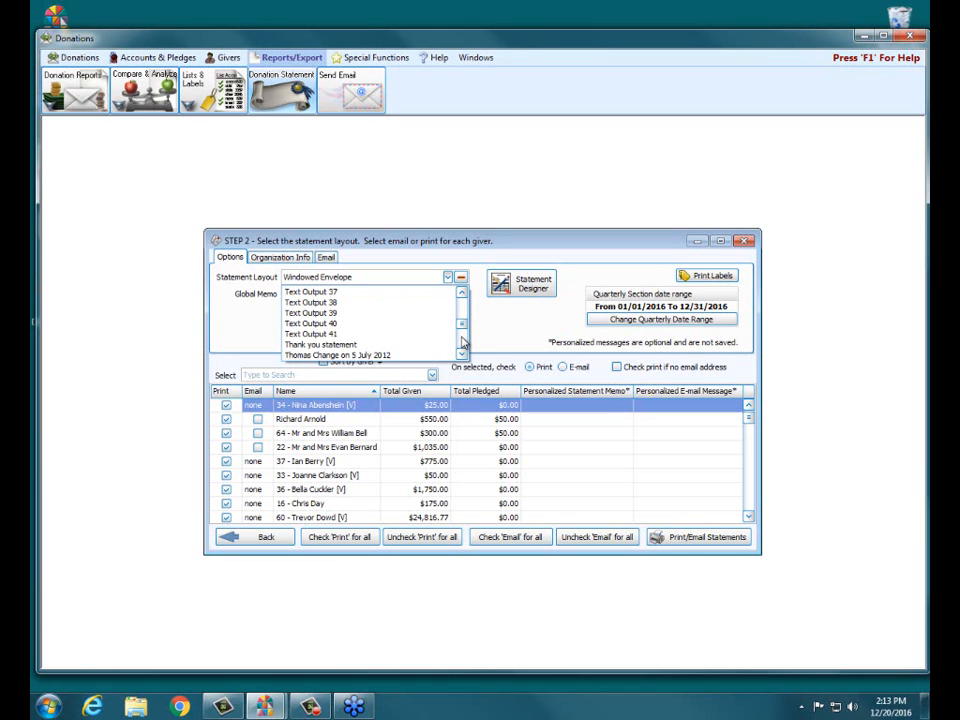
scroll(462, 343, "down", 2)
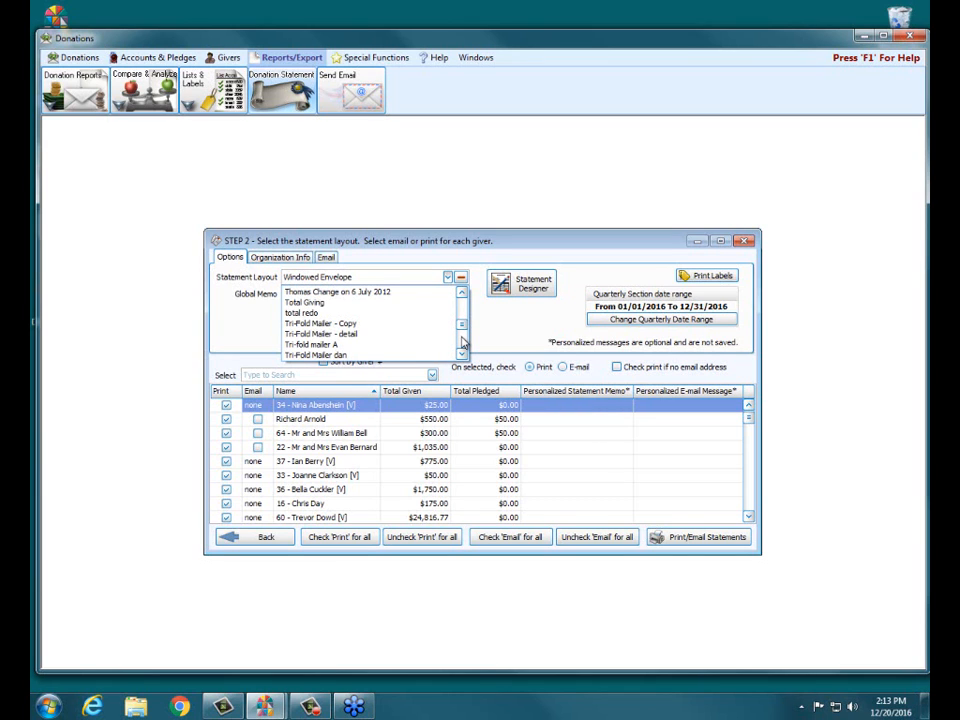
scroll(461, 350, "down", 6)
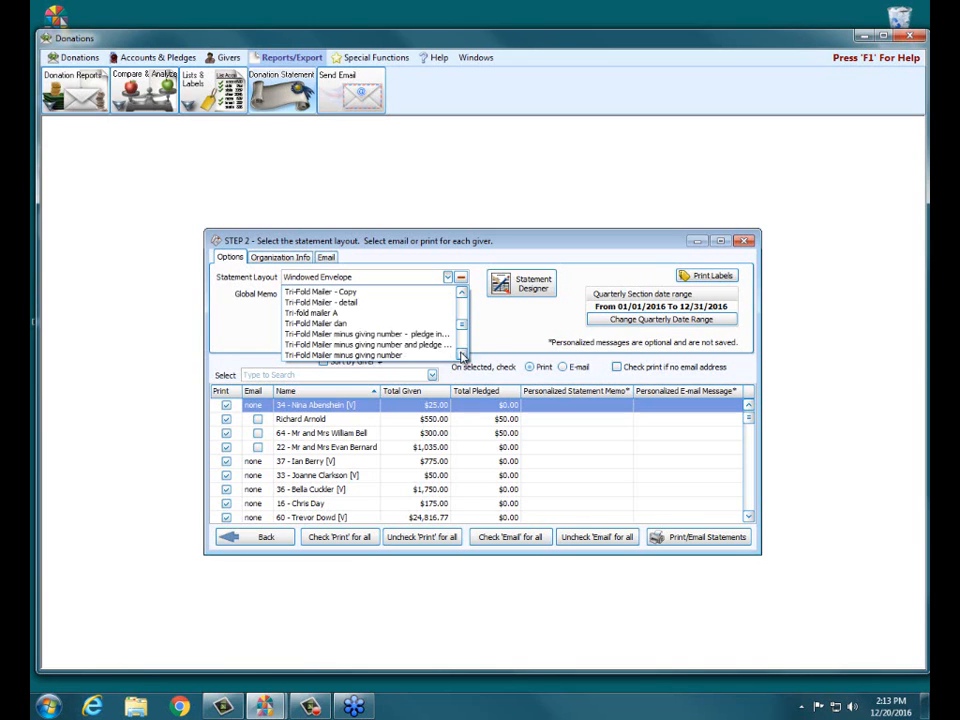
scroll(461, 355, "down", 1)
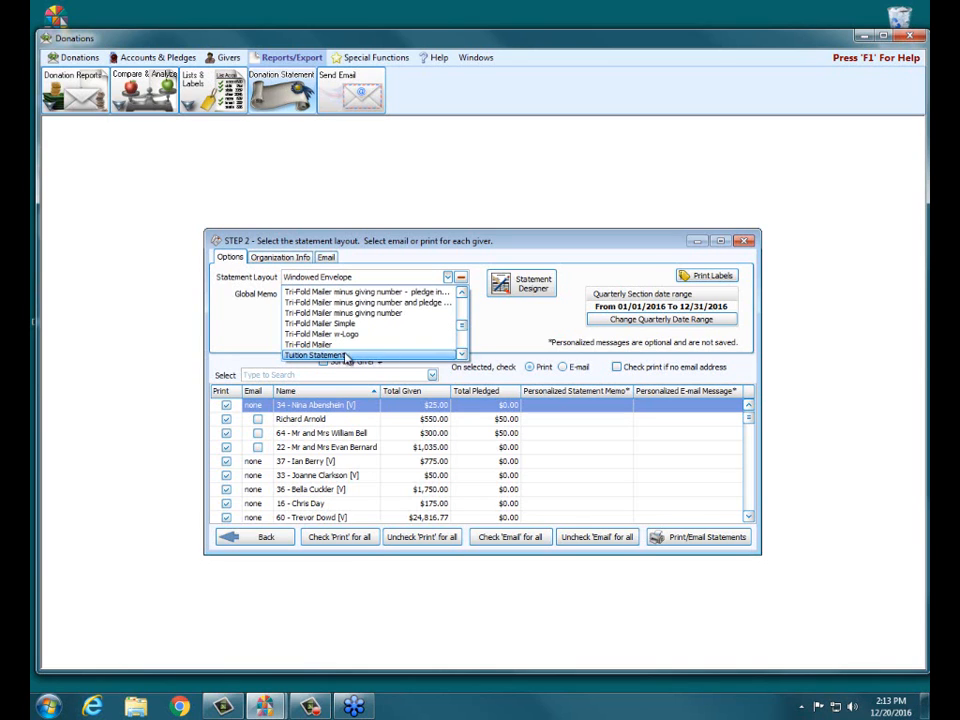
left_click(328, 354)
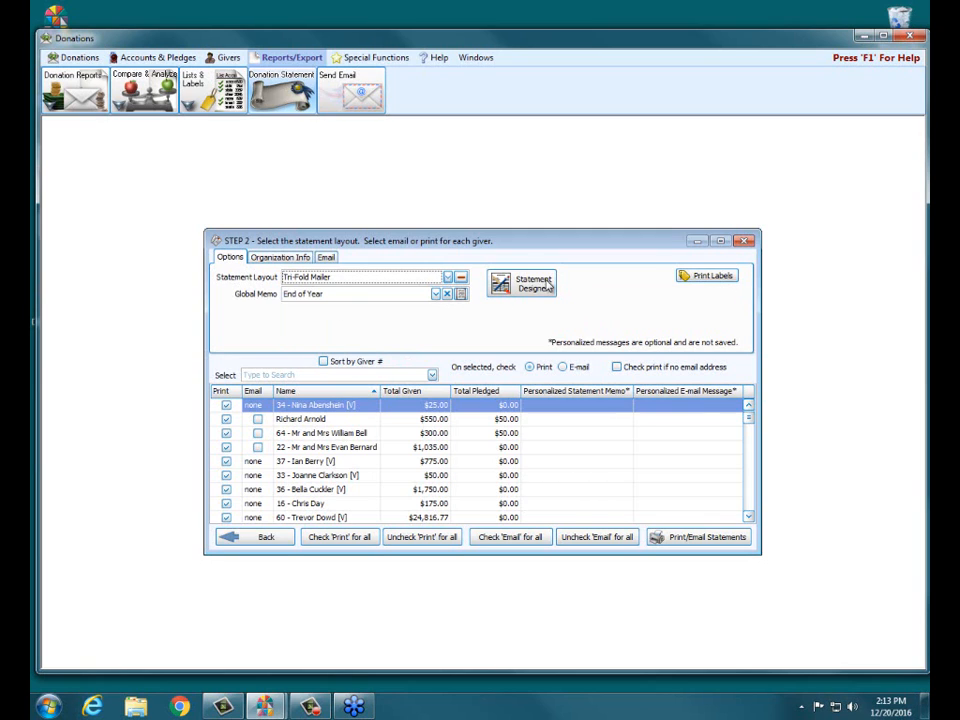
left_click(446, 277)
left_click(435, 243)
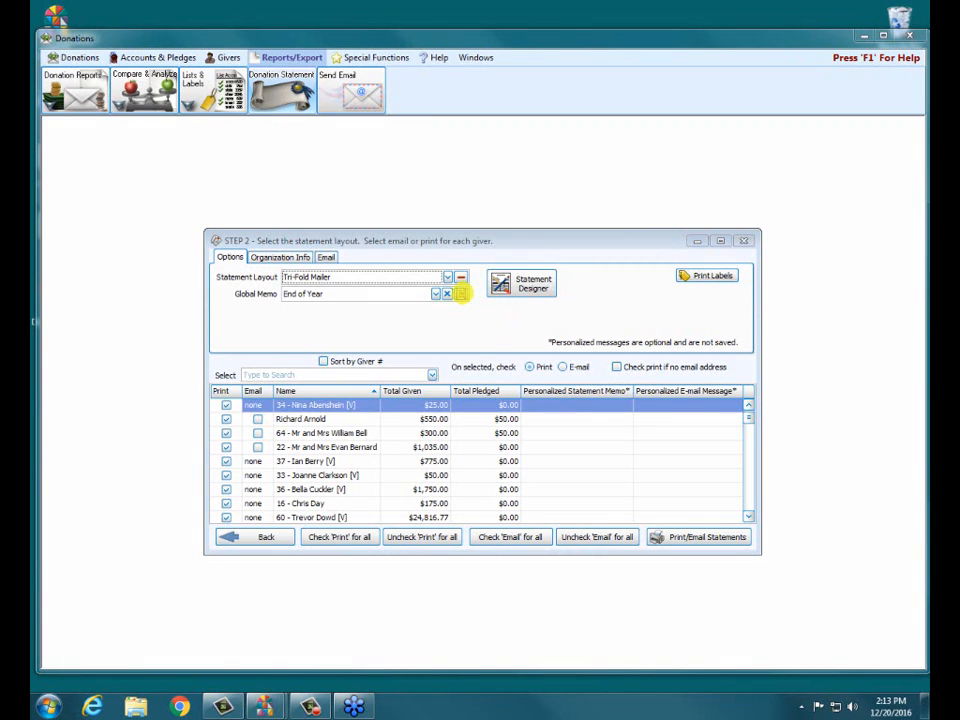
Add a trial global memo titled "rthrtjrtjrj" with the message "ehrteherjherh", and delete it again.
left_click(457, 294)
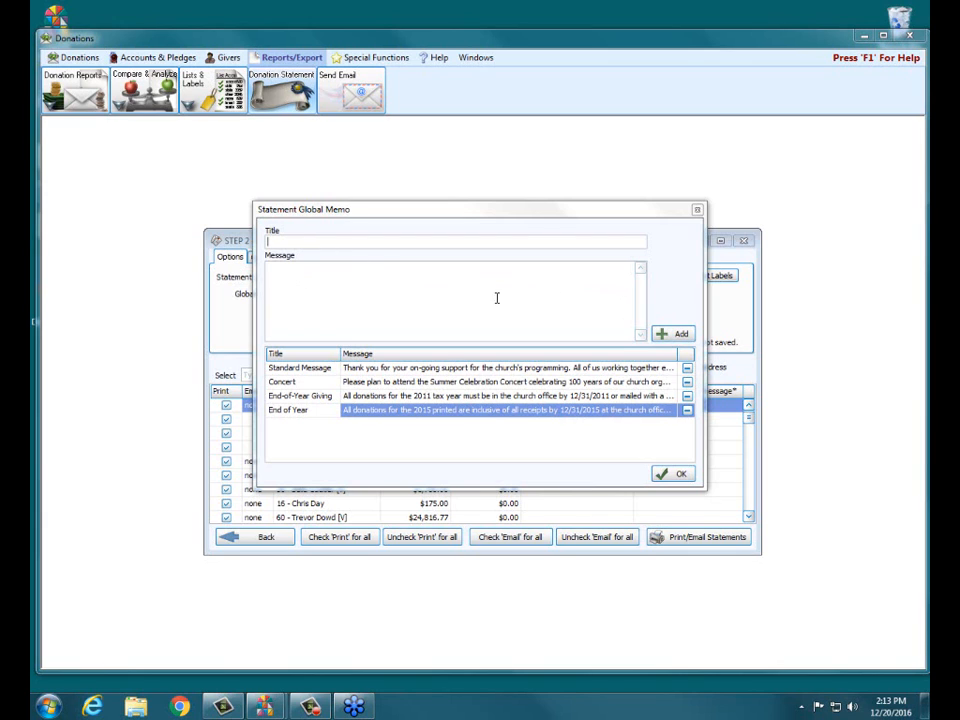
left_click(505, 243)
type("rthrtjrtjrj")
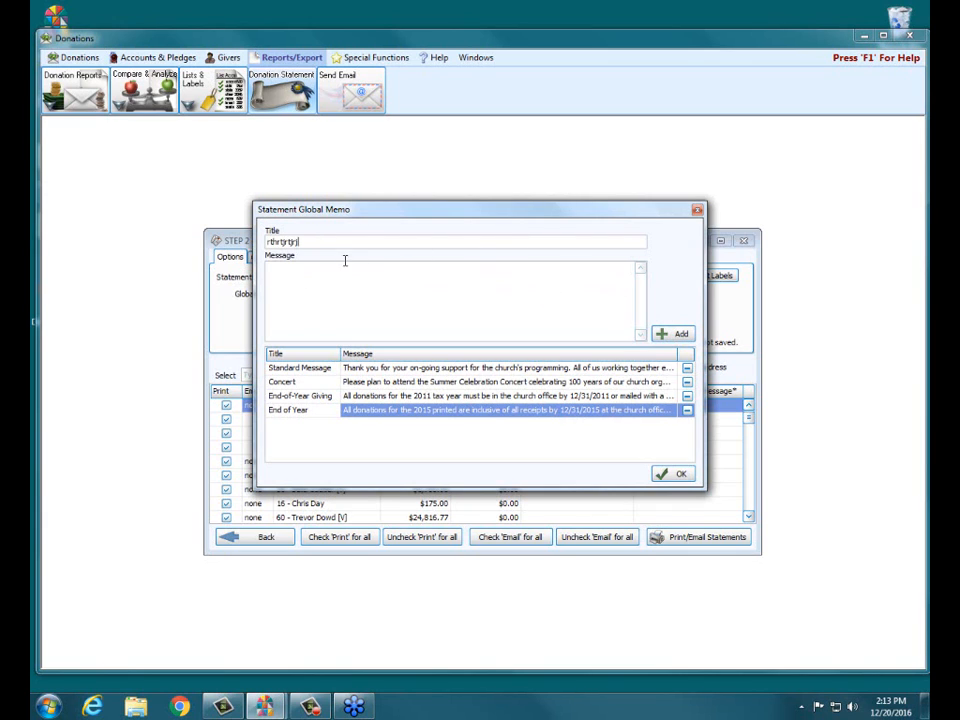
left_click(336, 298)
type("ehrteherjherh")
left_click(670, 334)
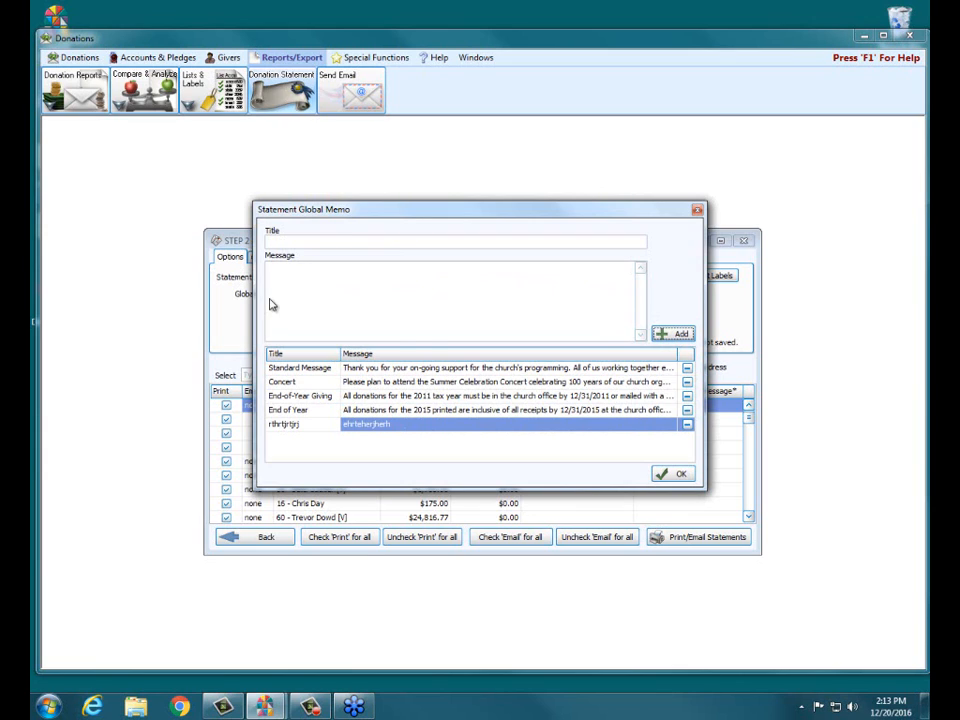
left_click(688, 426)
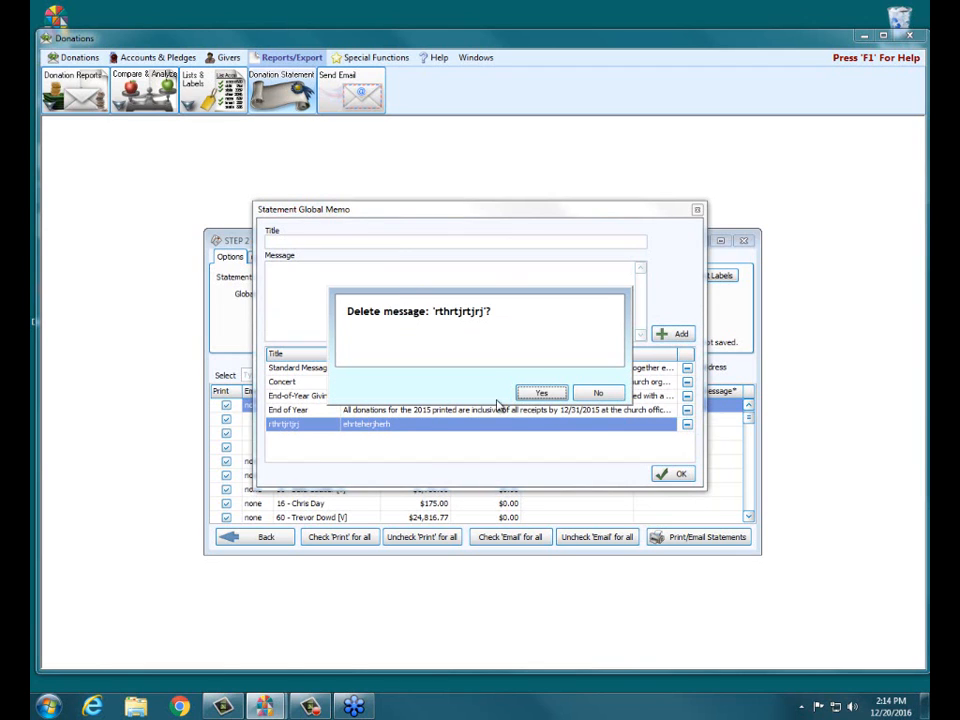
left_click(541, 393)
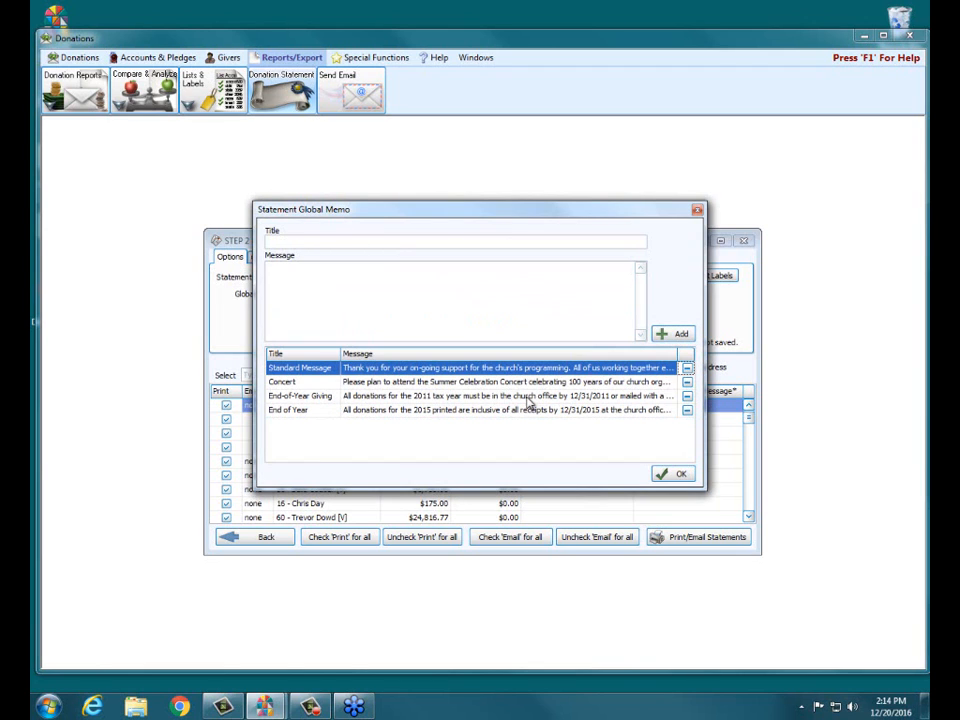
Remove the stray spaces inside the word "members" in the Standard Message global memo.
left_click(425, 368)
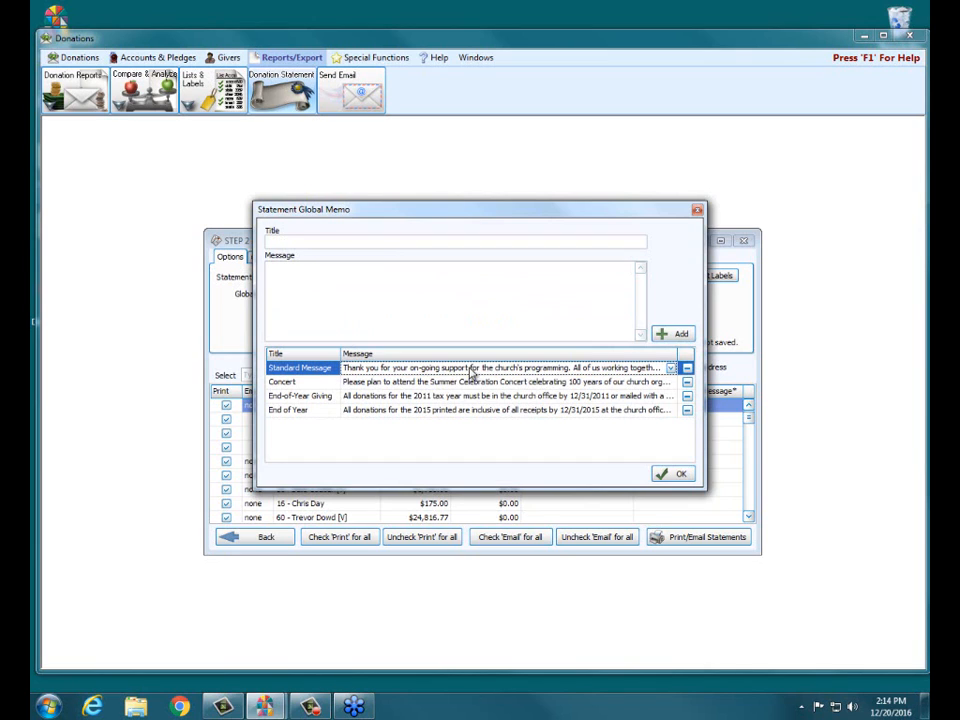
left_click(599, 370)
left_click(669, 369)
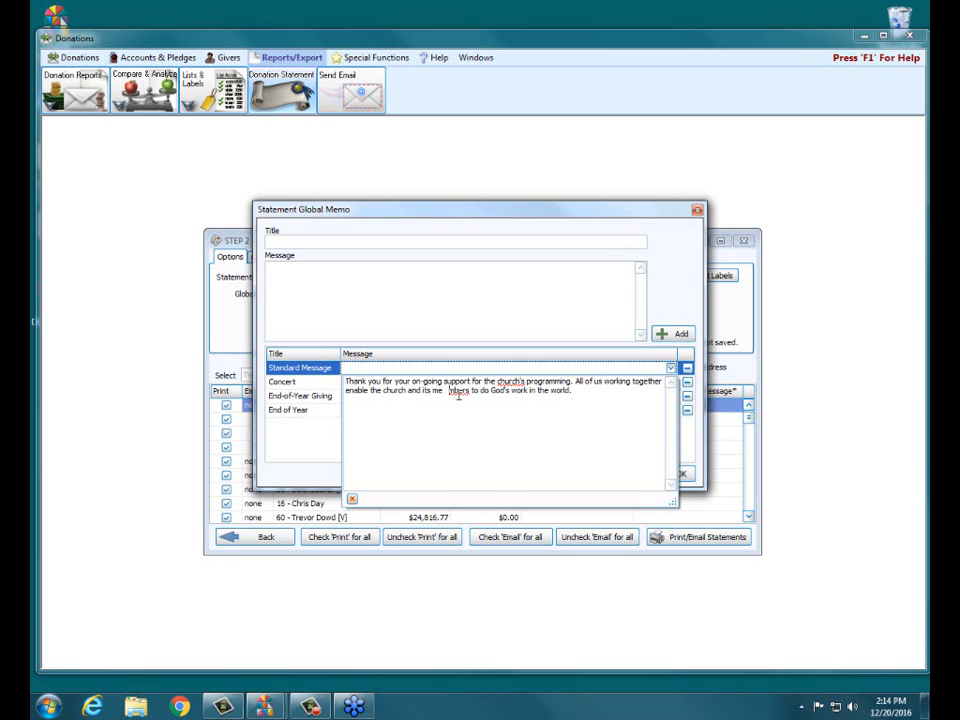
key("BackSpace")
key("BackSpace")
key("BackSpace")
left_click(418, 217)
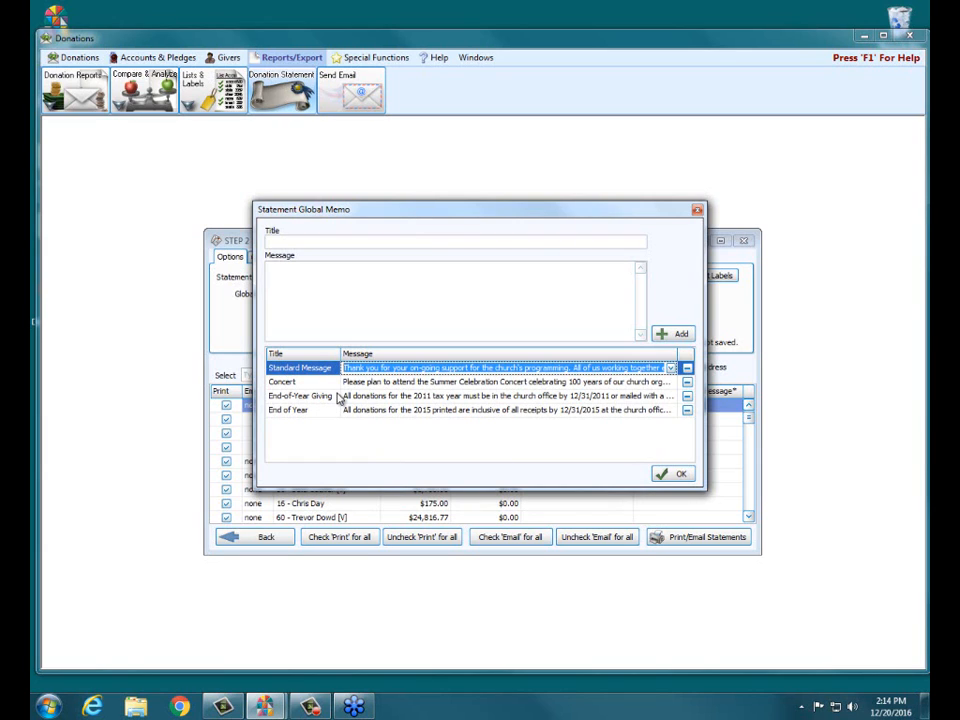
Update the End of Year global memo, setting its receipt deadline to 12/31/2016, and close the memo list.
left_click(438, 410)
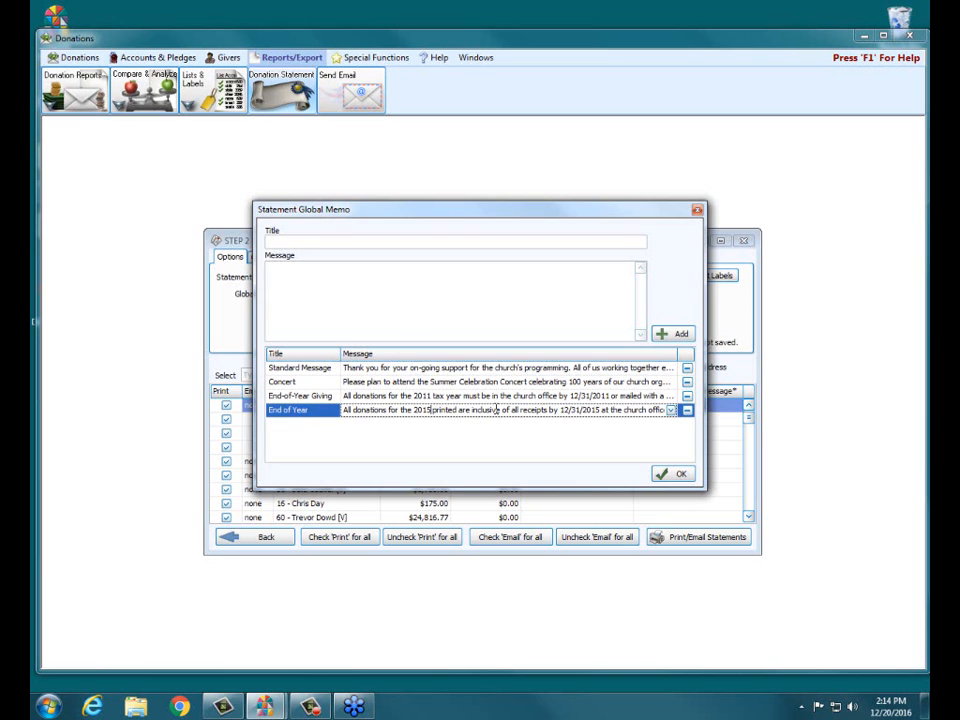
left_click(428, 410)
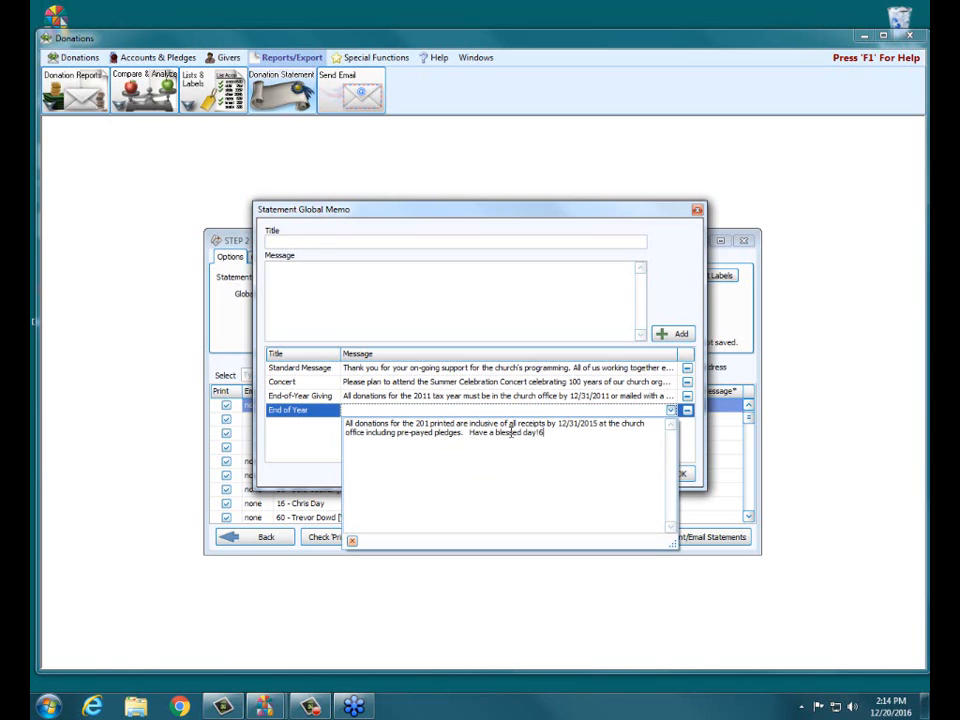
type("6")
key("BackSpace")
type("6")
left_click(325, 452)
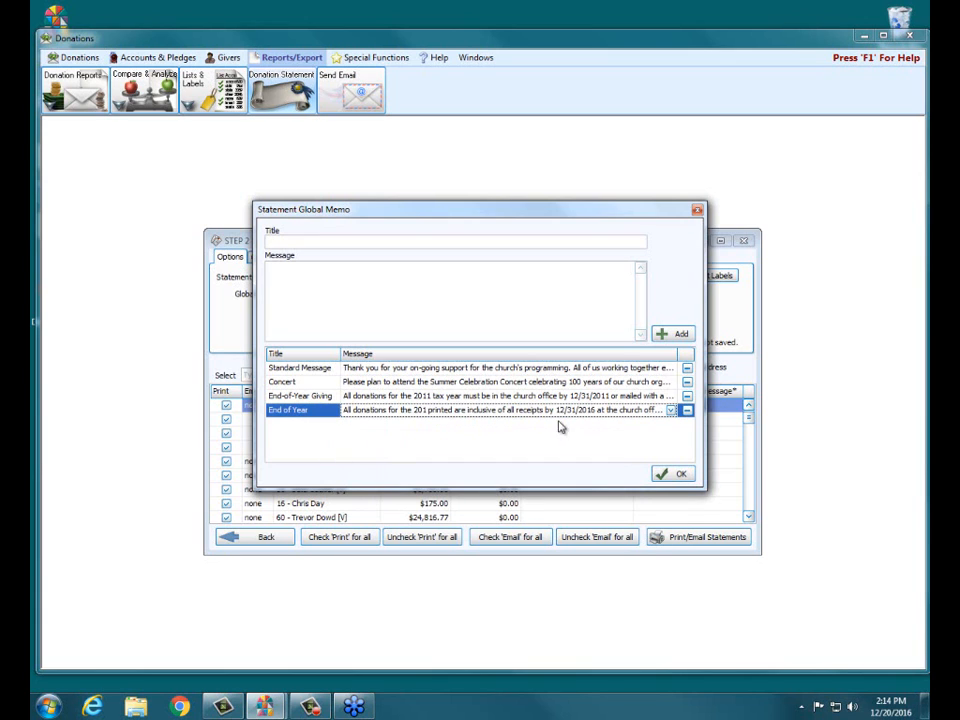
left_click(669, 411)
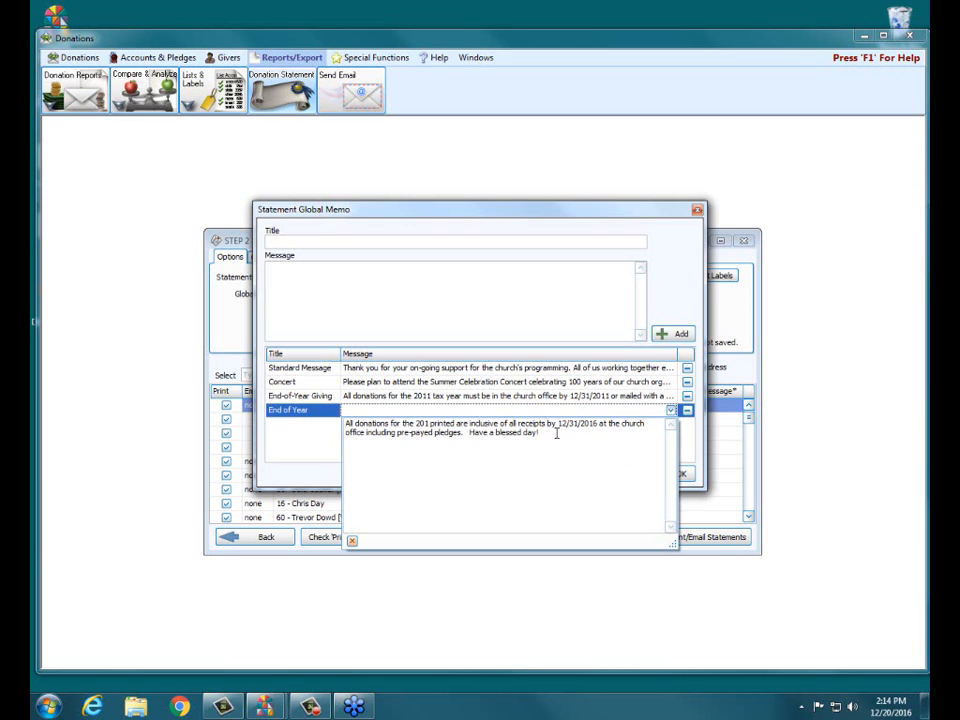
left_click(285, 450)
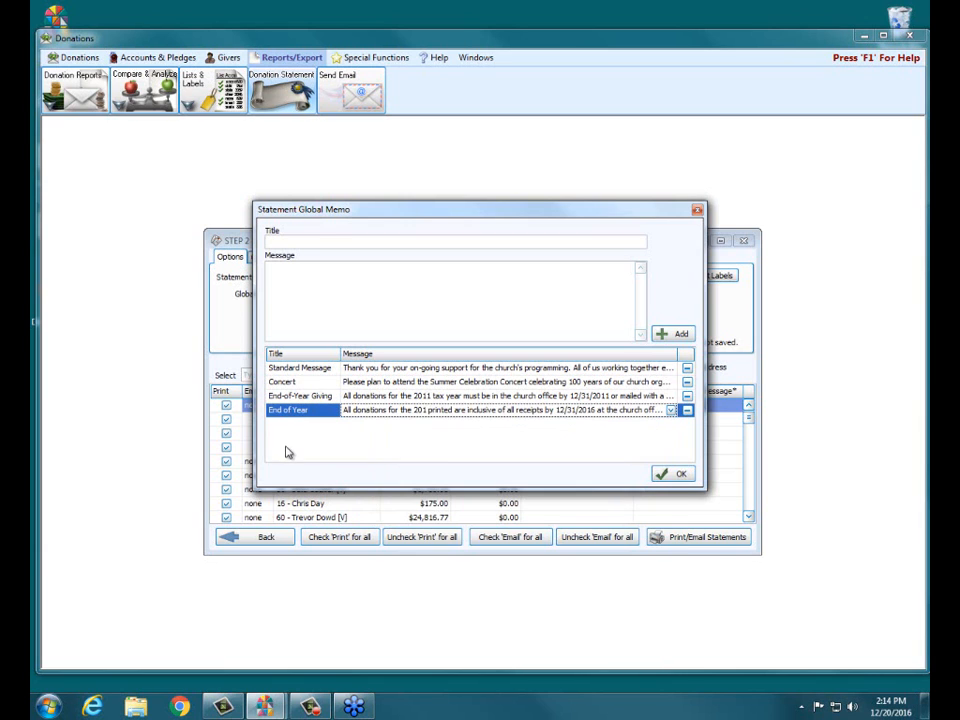
left_click(679, 474)
Choose End of Year as the global memo and enter a short personal greeting as the first giver's personalized statement memo.
left_click(433, 295)
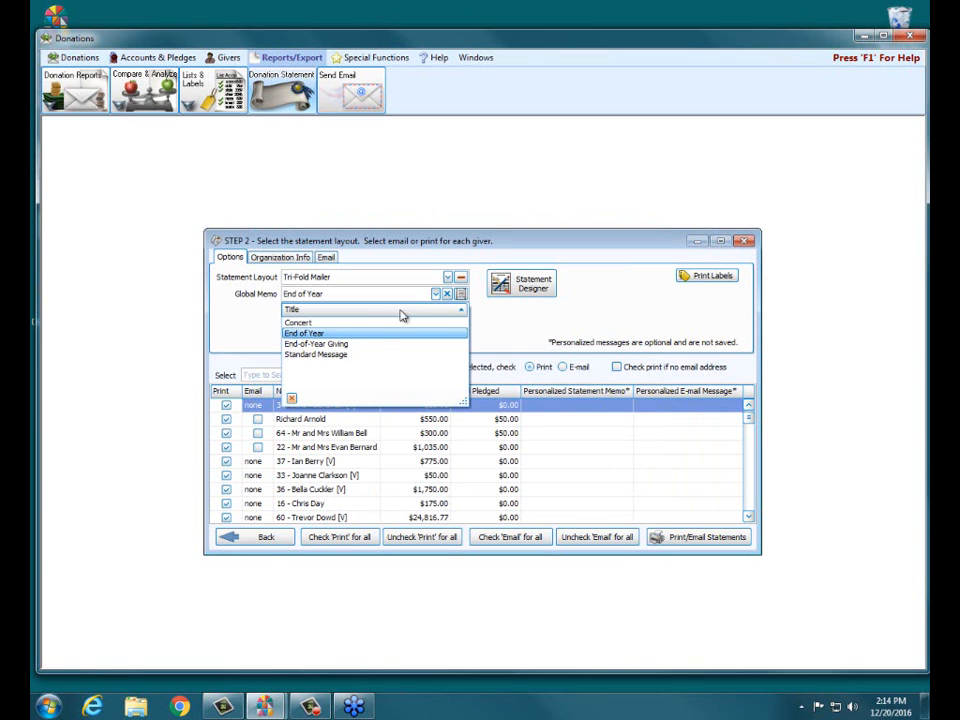
left_click(318, 336)
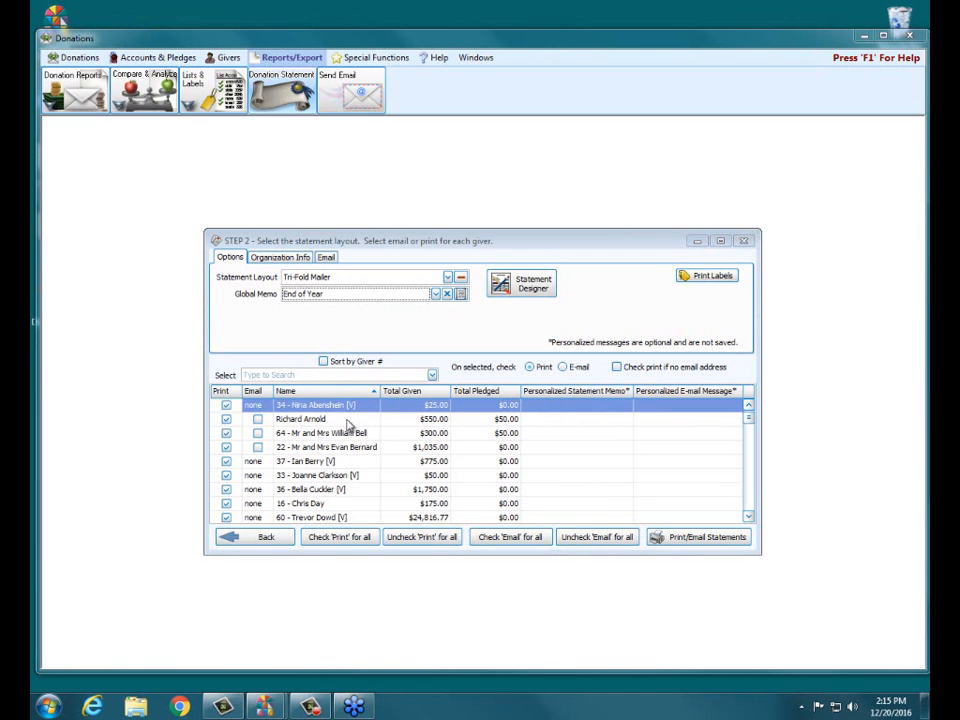
left_click(557, 405)
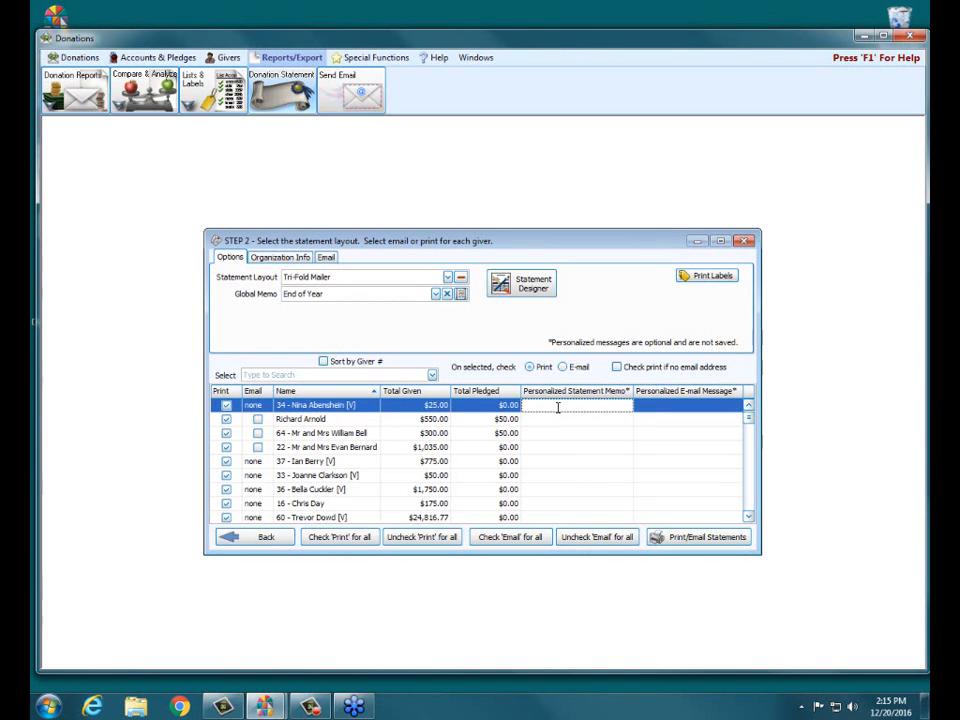
type("Hi Nina !")
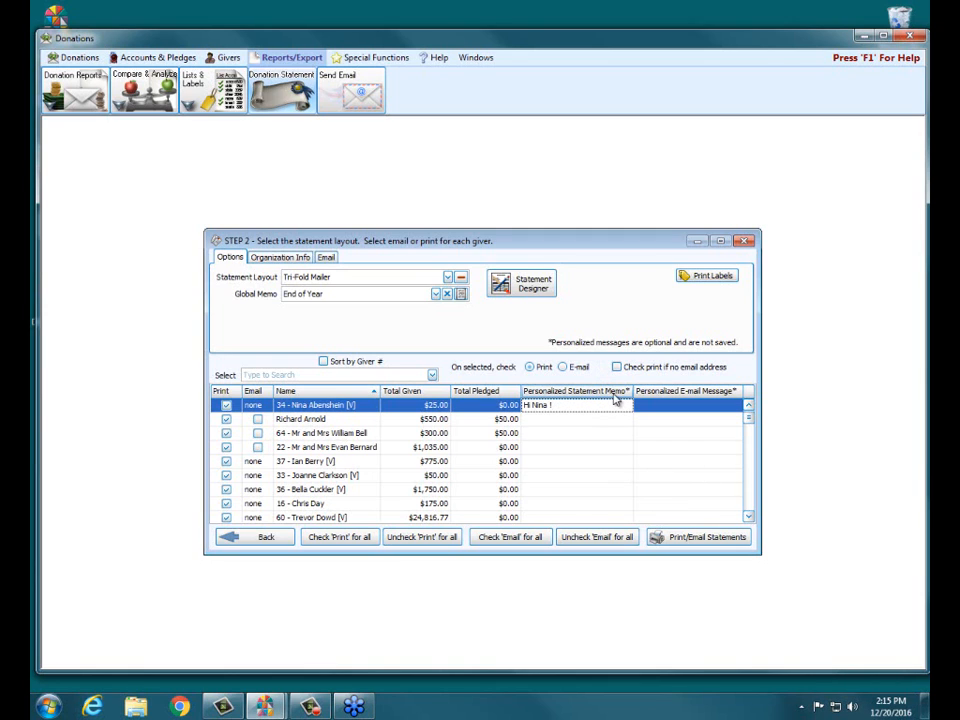
View the new-organization form and the 41st Church of Anytown contact details without saving, and show the email settings.
left_click(287, 258)
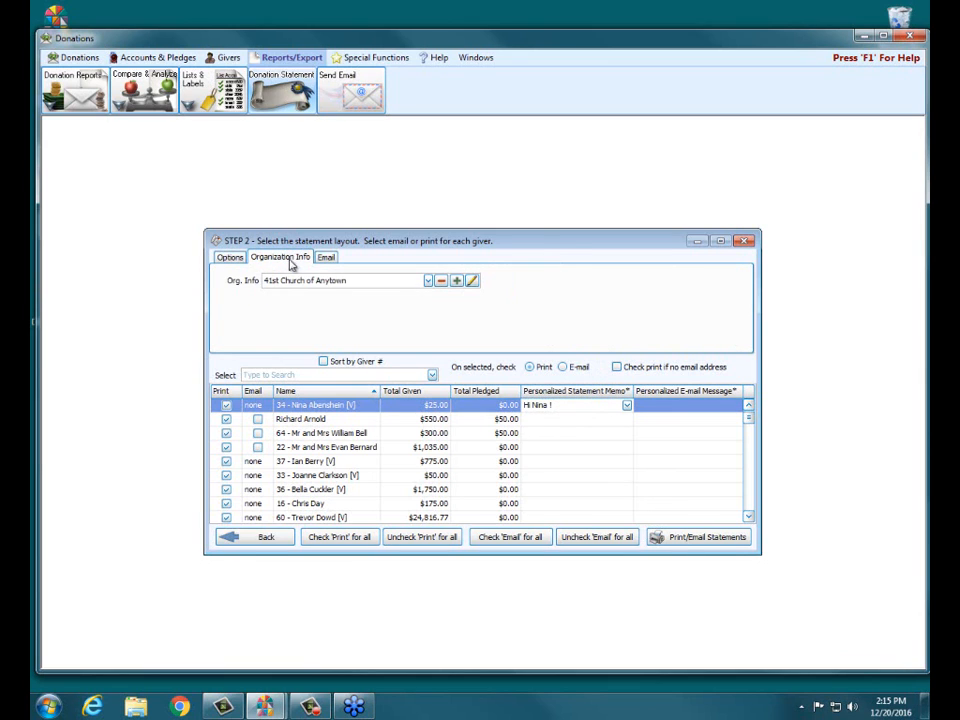
left_click(460, 283)
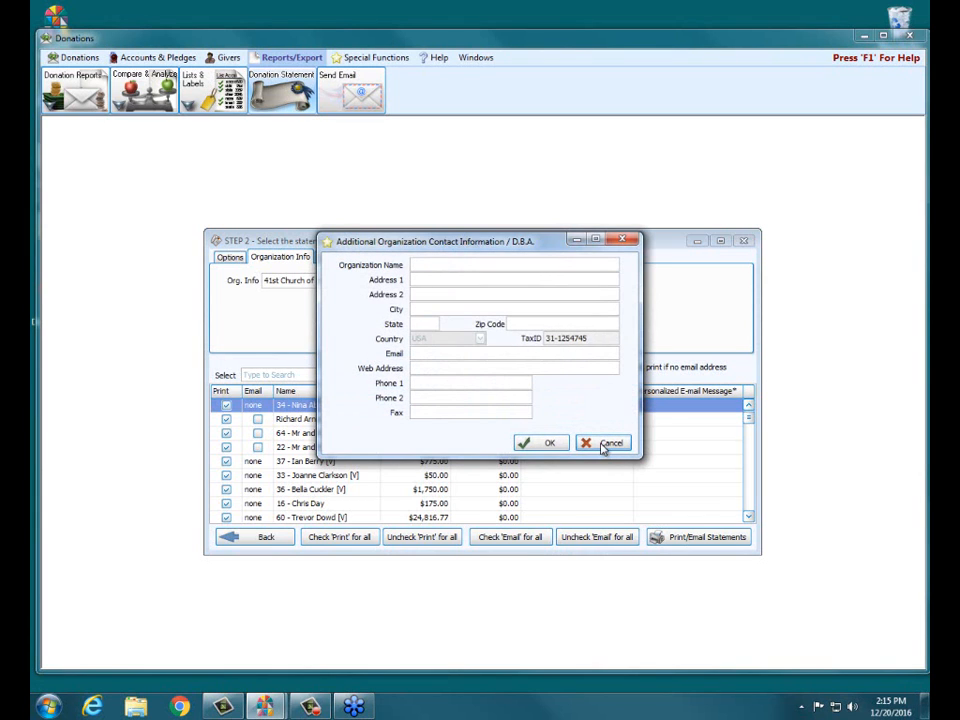
left_click(605, 445)
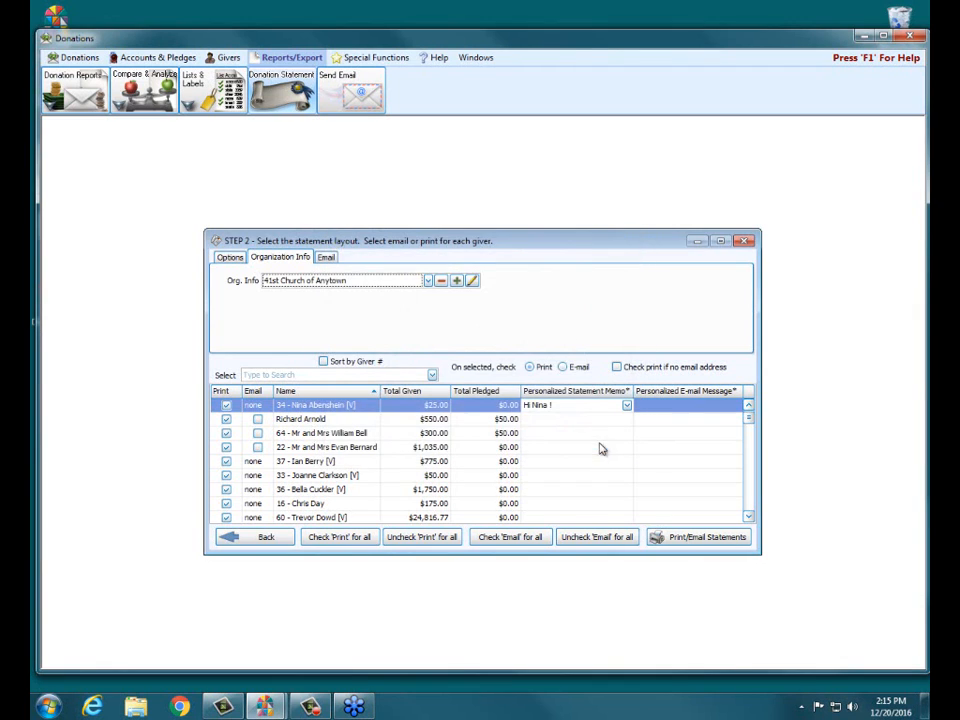
left_click(474, 283)
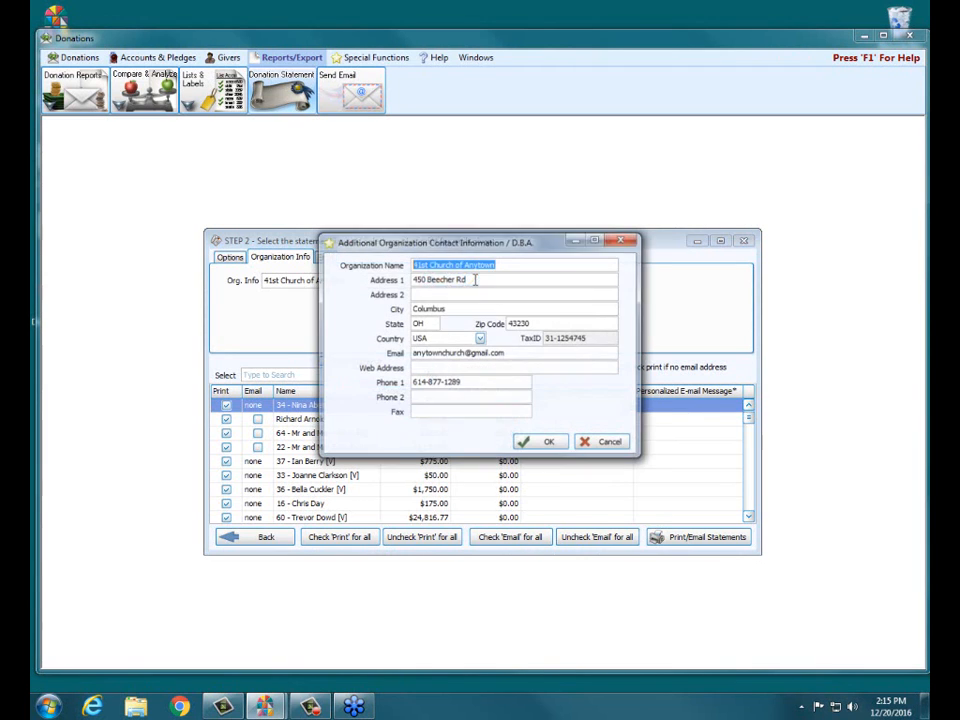
left_click(612, 444)
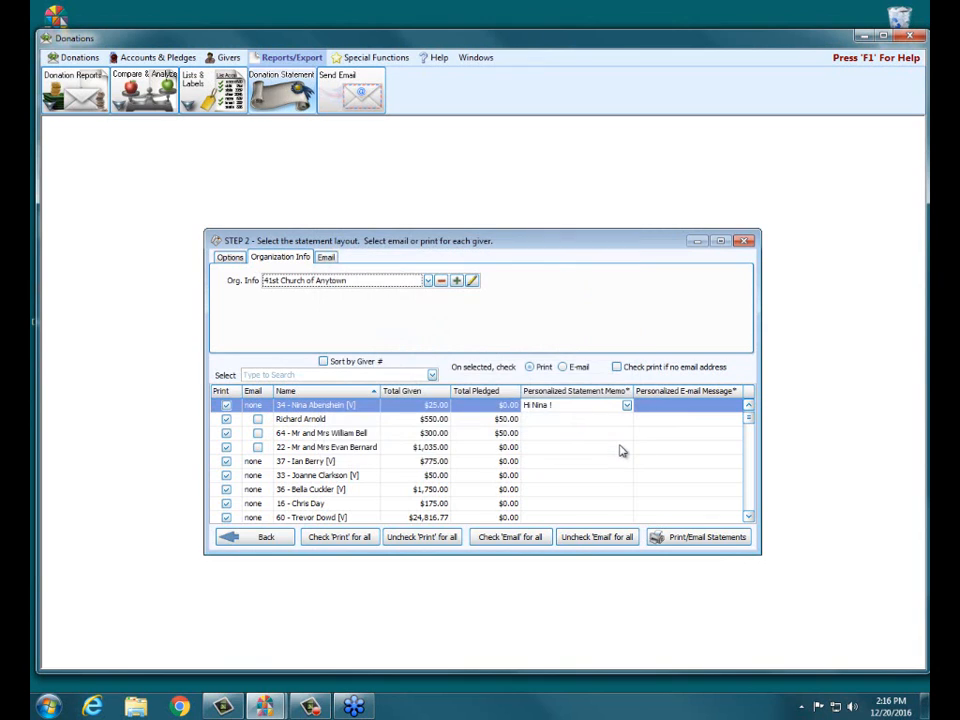
left_click(327, 259)
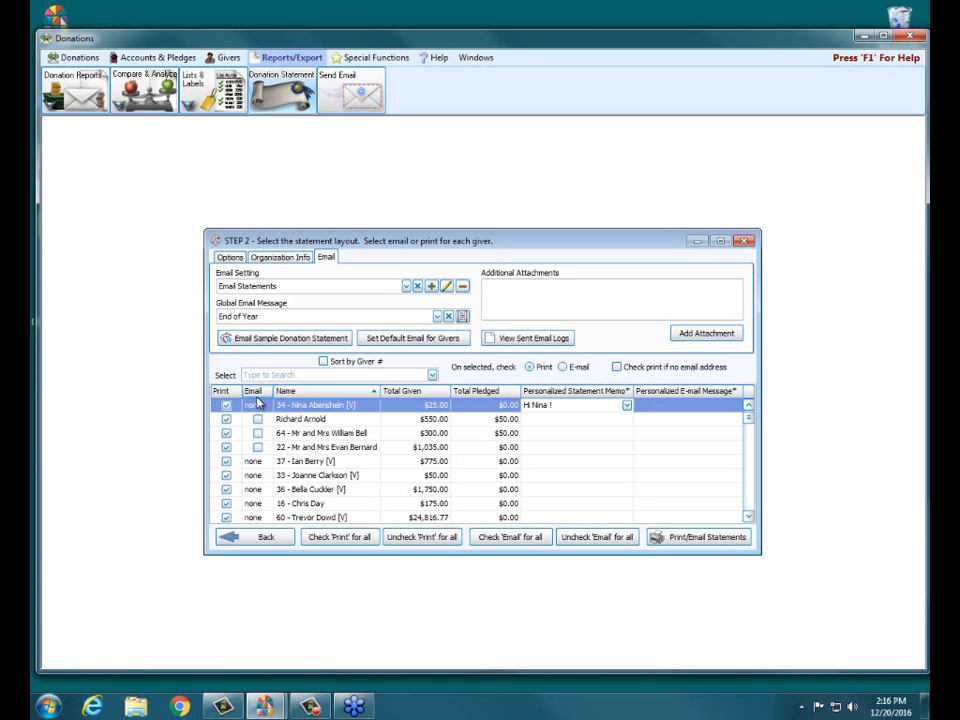
Preview the statements, examine the page carrying the personalized memo at 95% zoom, and close the preview.
left_click(711, 538)
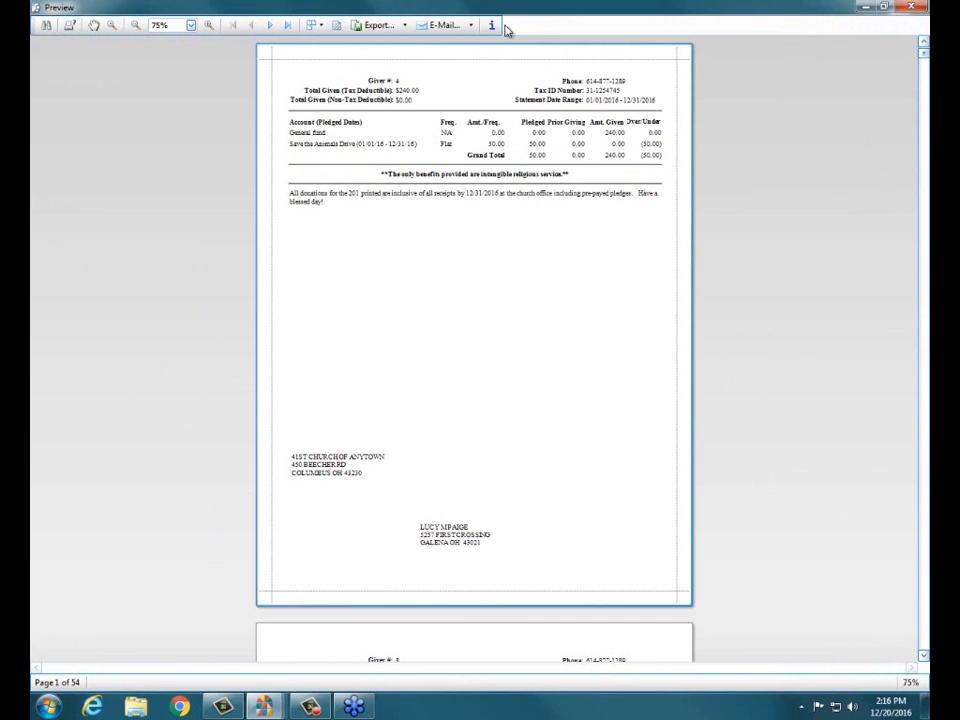
left_click(416, 27)
left_click(413, 32)
left_click_drag(922, 55, 926, 270)
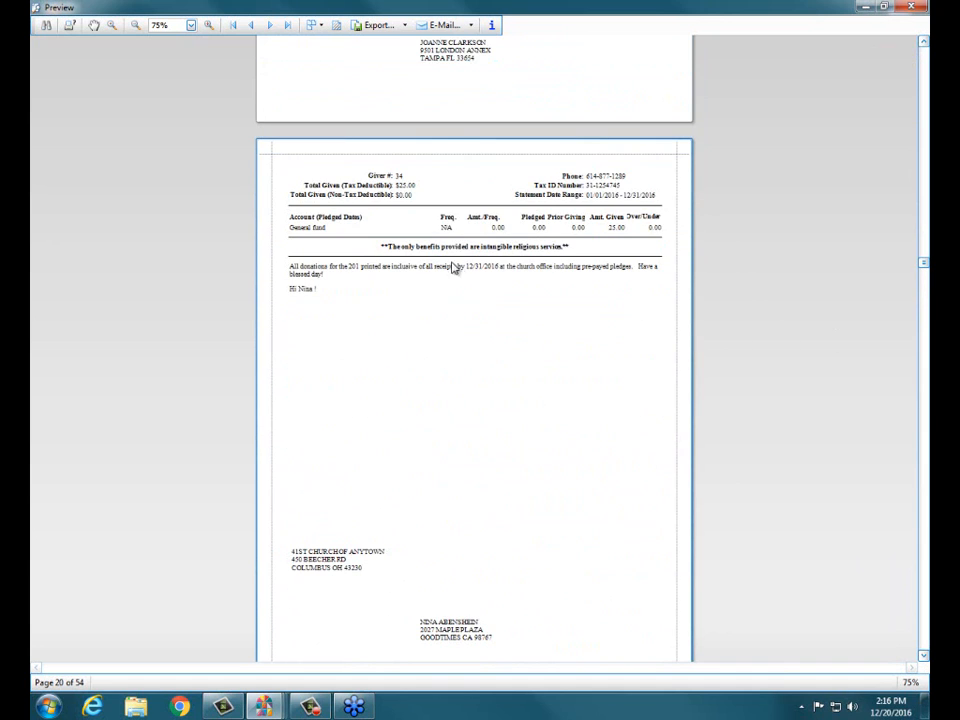
left_click(211, 27)
left_click(211, 27)
left_click(211, 27)
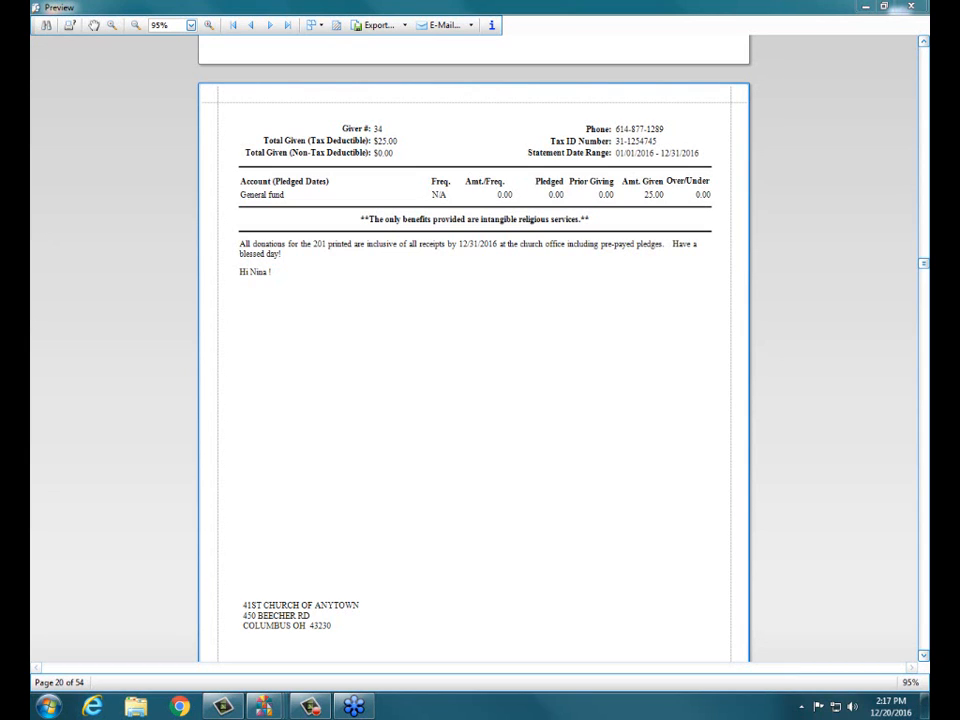
left_click(912, 7)
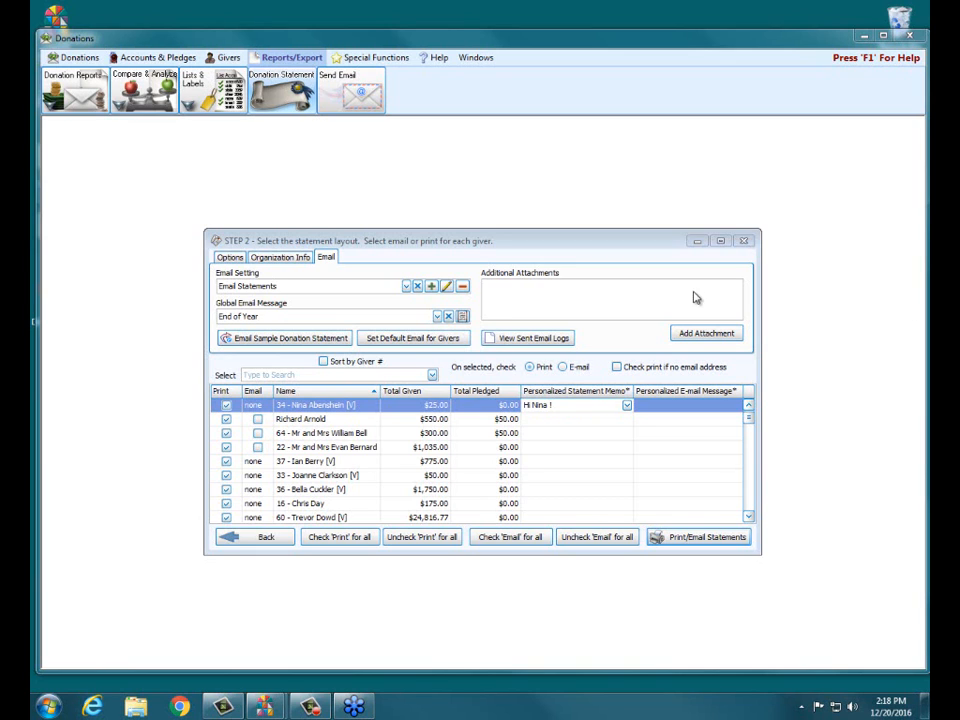
Change the statement layout to Windowed Envelope in the statement options.
left_click(230, 259)
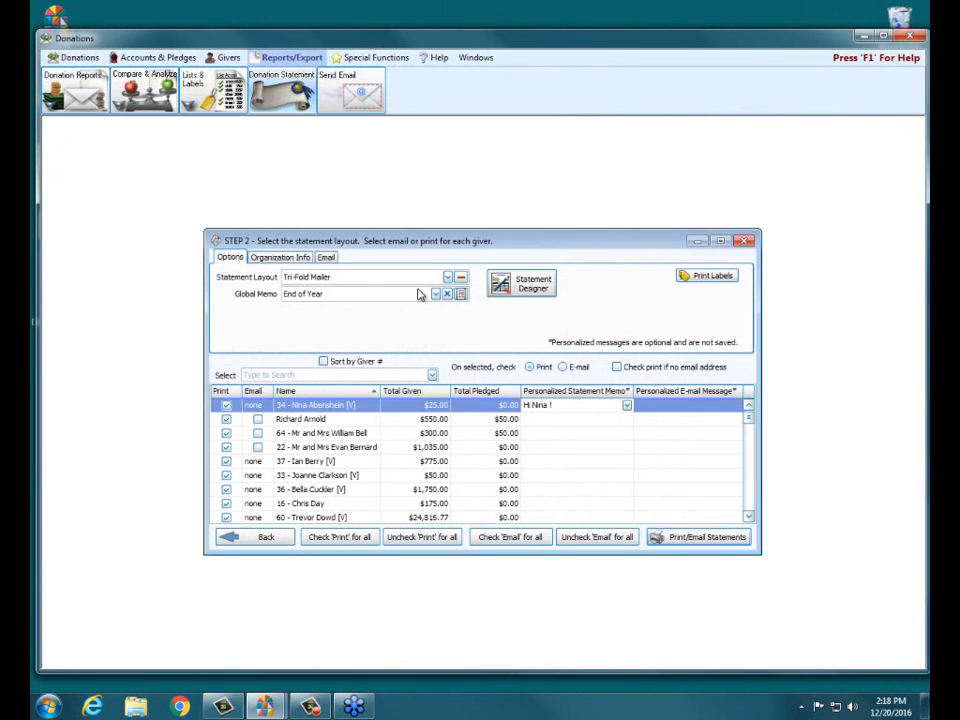
left_click(447, 277)
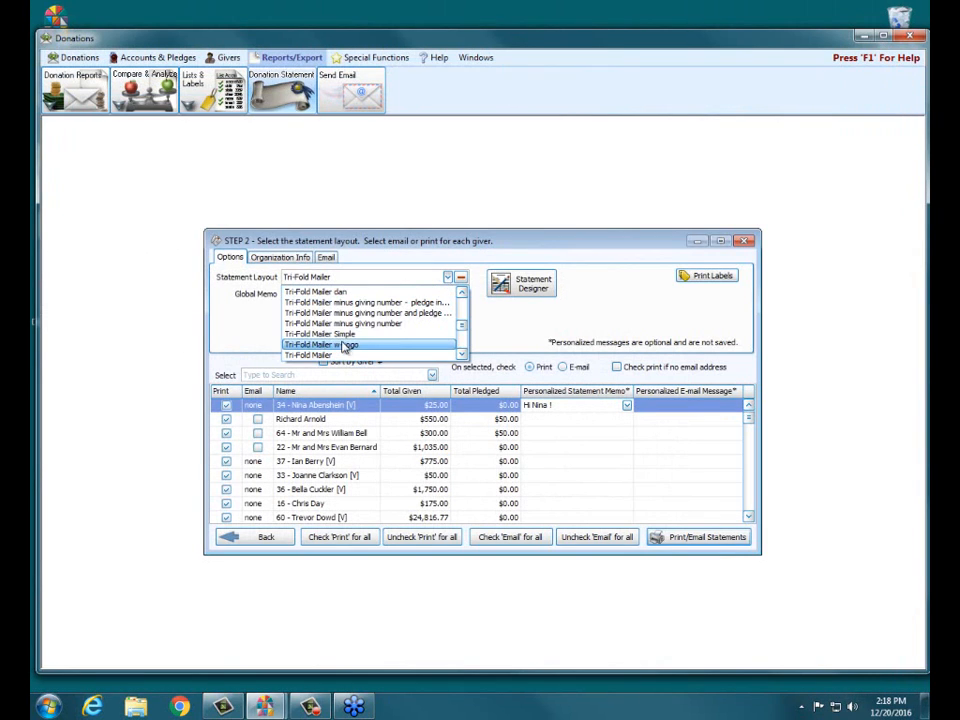
left_click_drag(462, 326, 460, 338)
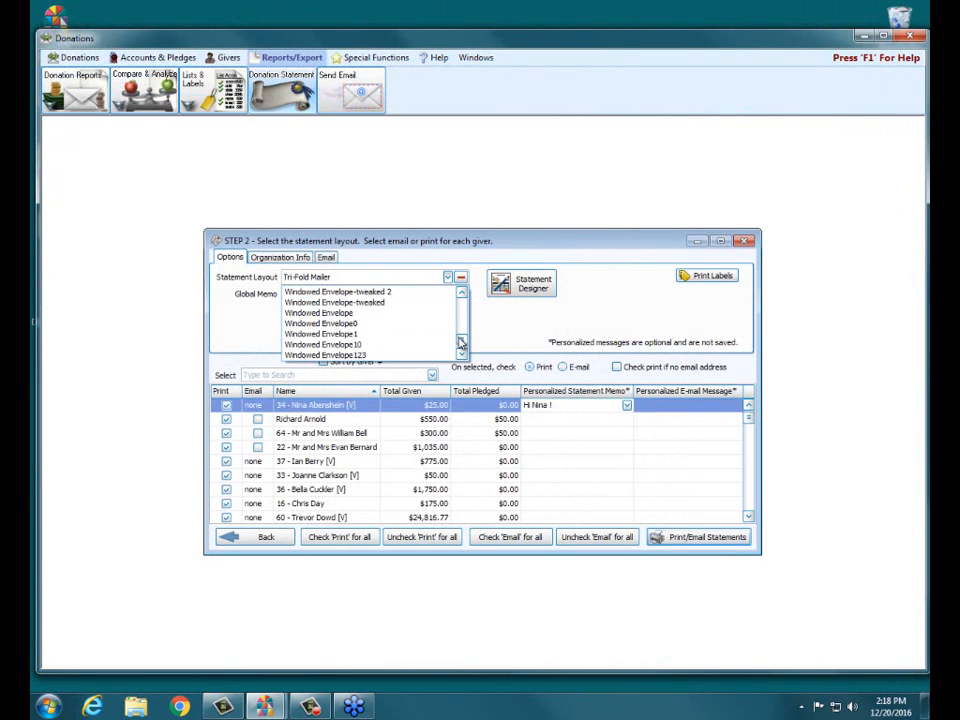
left_click(361, 314)
Examine the Windowed Envelope layout in the Statement Designer, and close both the designer and the statement window.
left_click(521, 291)
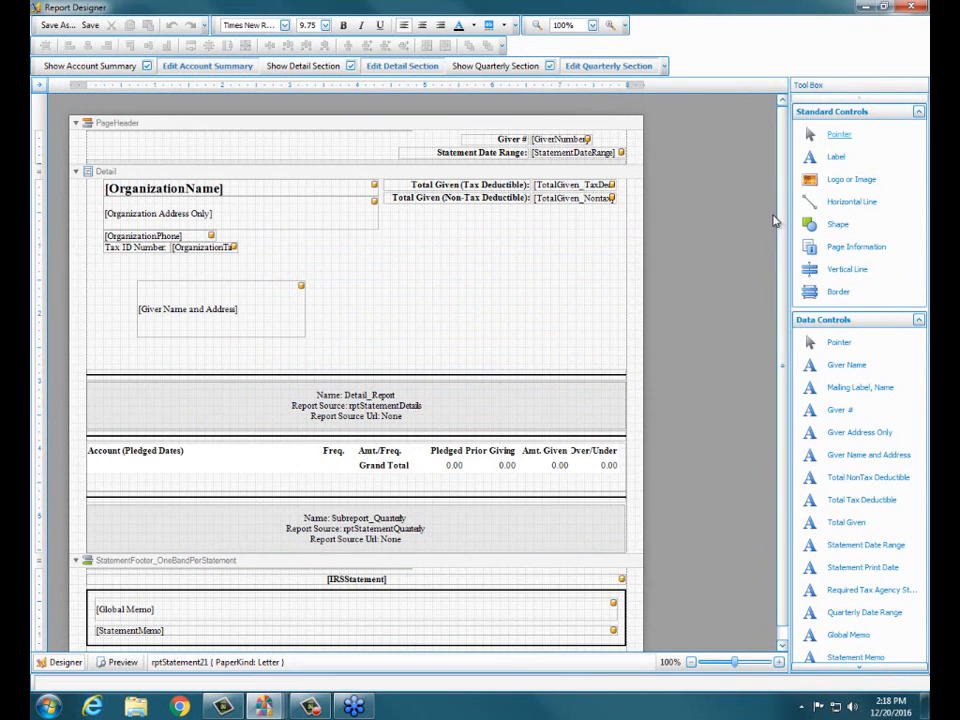
scroll(784, 287, "down", 1)
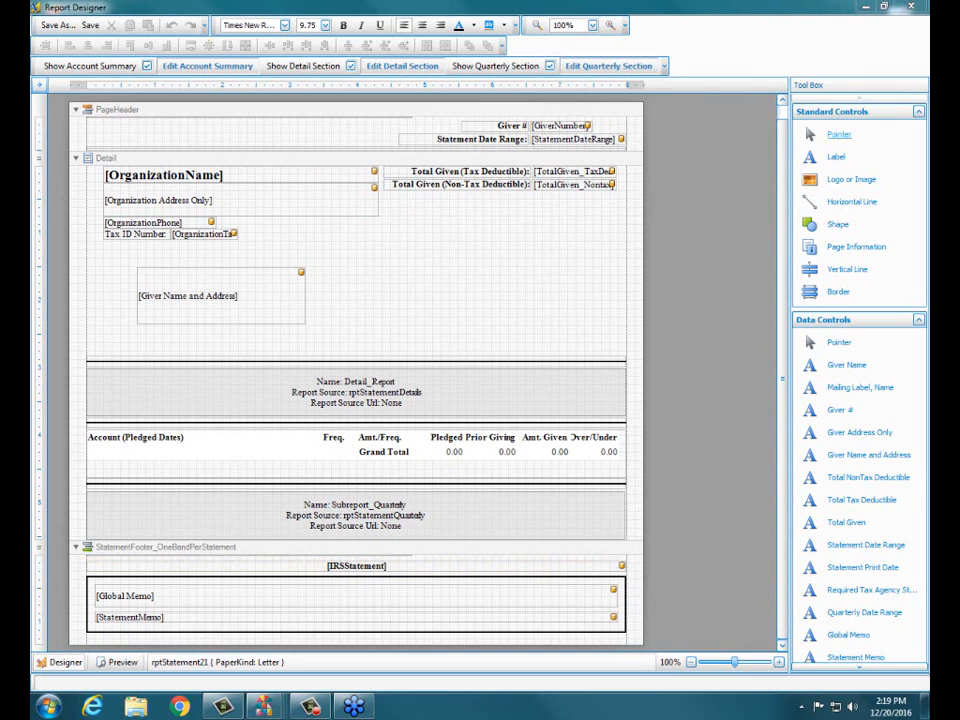
left_click(915, 8)
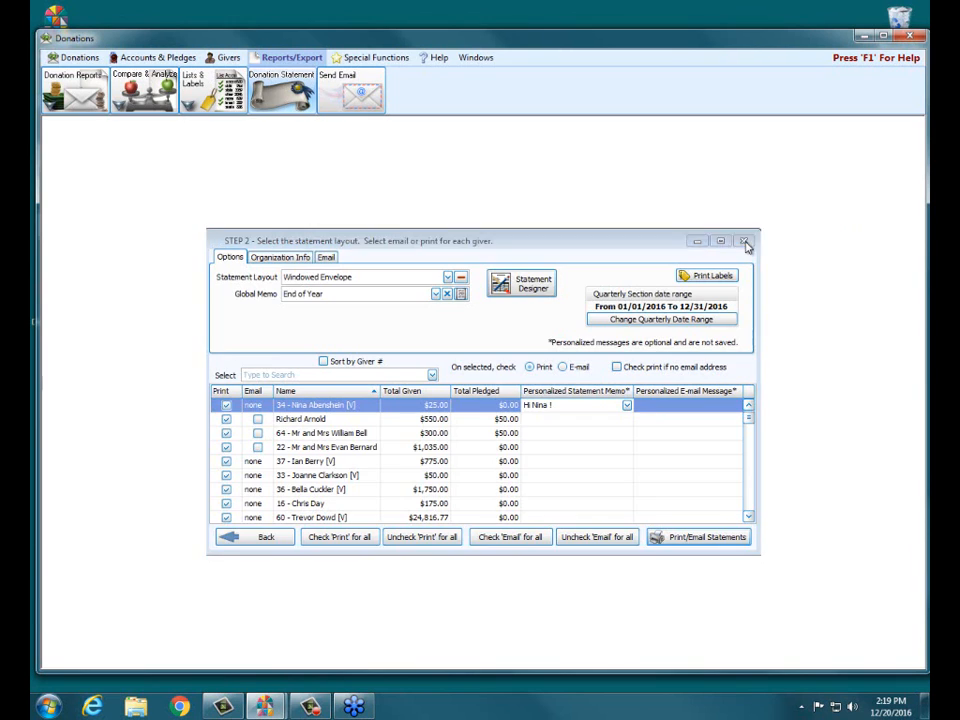
left_click(744, 242)
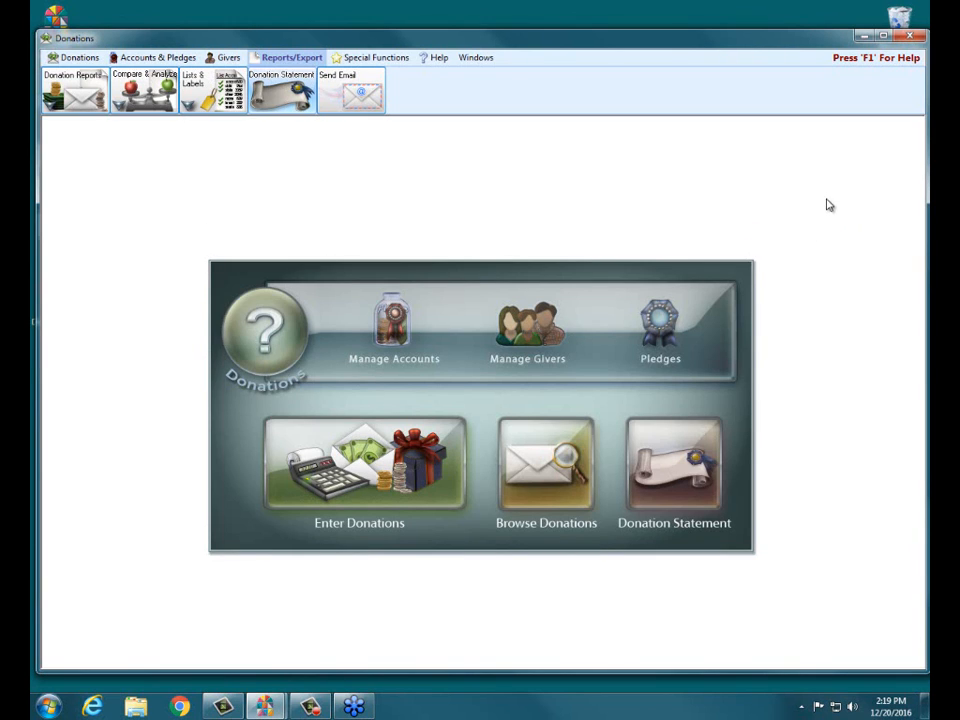
Try to open the Administration Support functions from the main Church Windows window while Donations is still running.
left_click(864, 36)
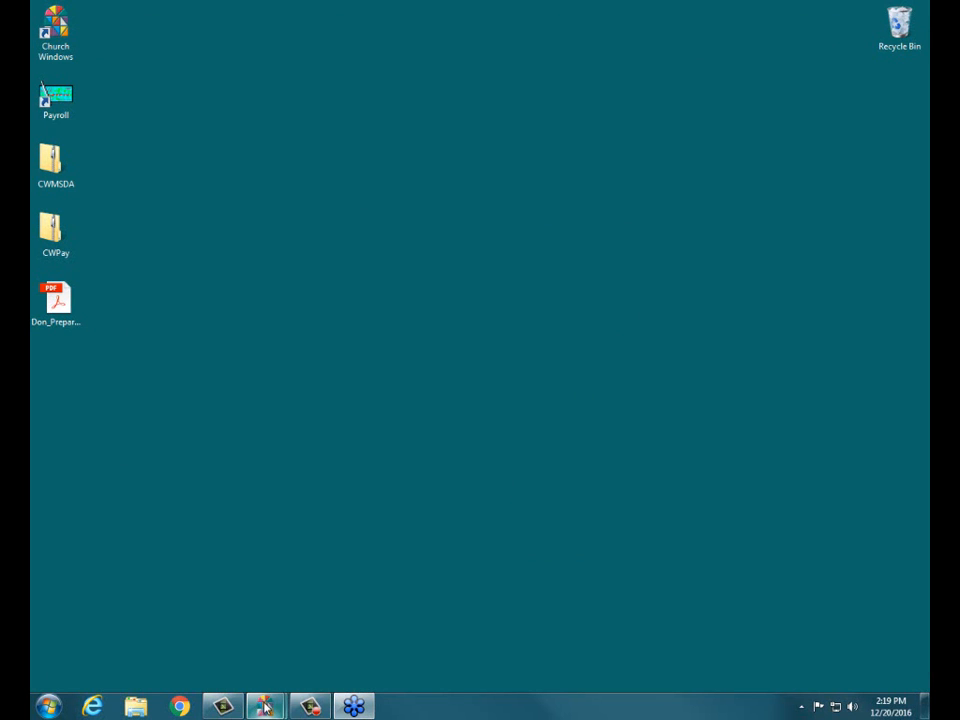
mouse_move(265, 706)
left_click(228, 614)
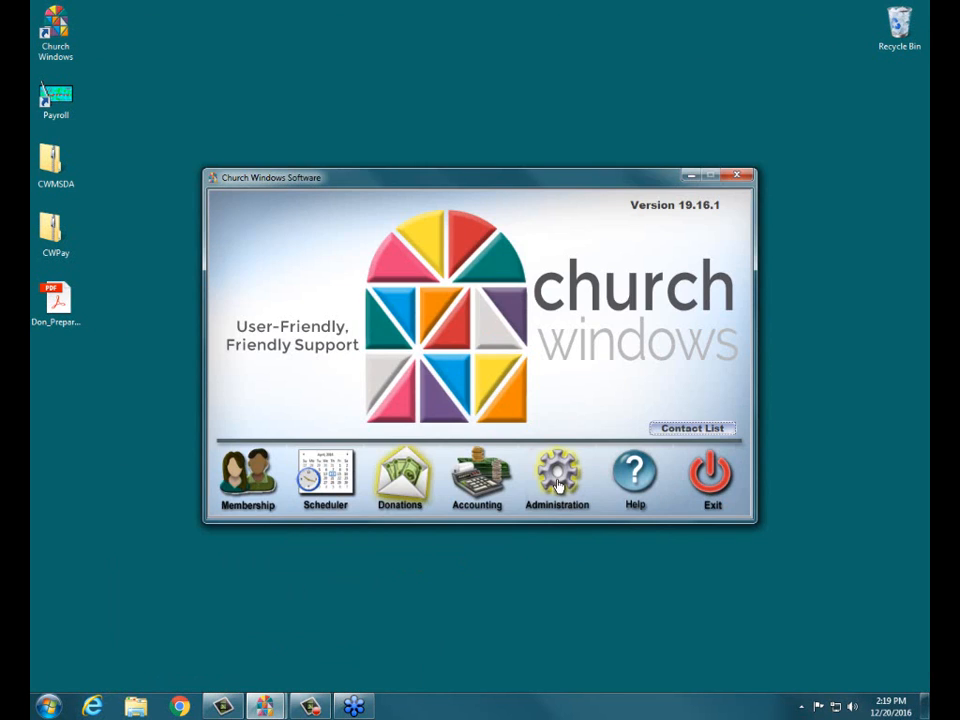
left_click(557, 476)
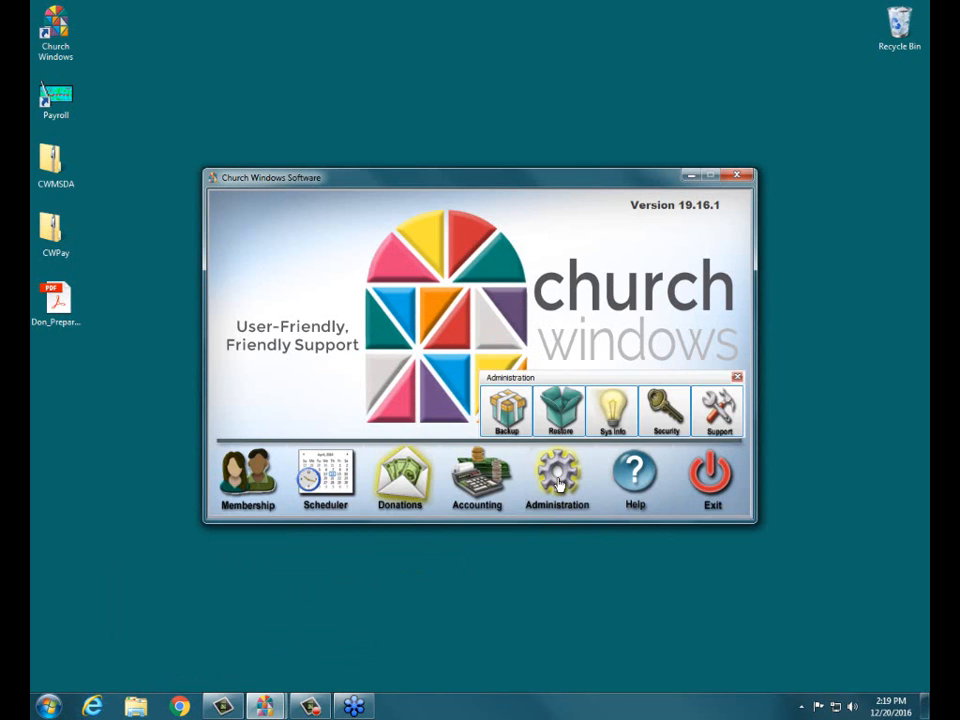
left_click(708, 398)
left_click(622, 399)
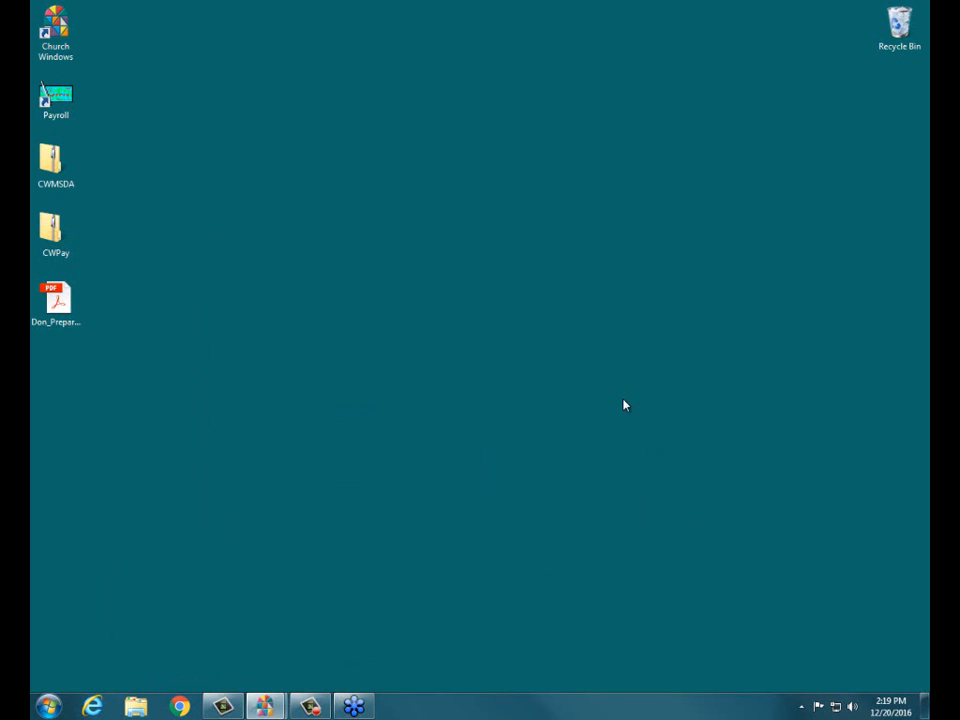
Return to the Donations module and exit it.
mouse_move(284, 709)
left_click(356, 636)
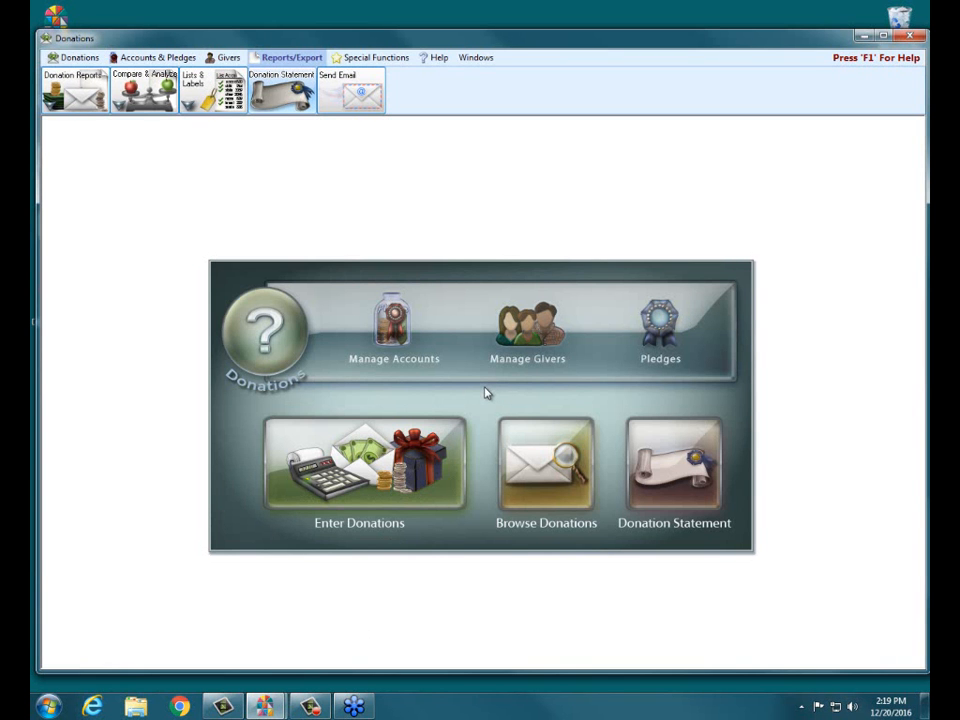
left_click(902, 38)
left_click(561, 392)
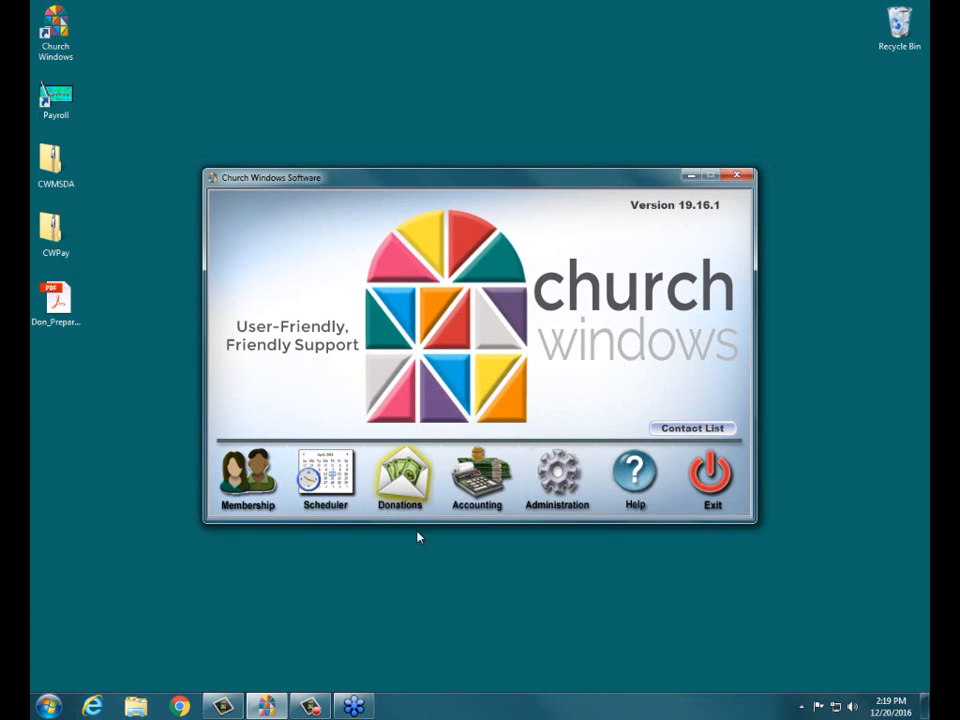
Open the Administration Support functions to view the Repair & Compact option, and close them.
left_click(545, 488)
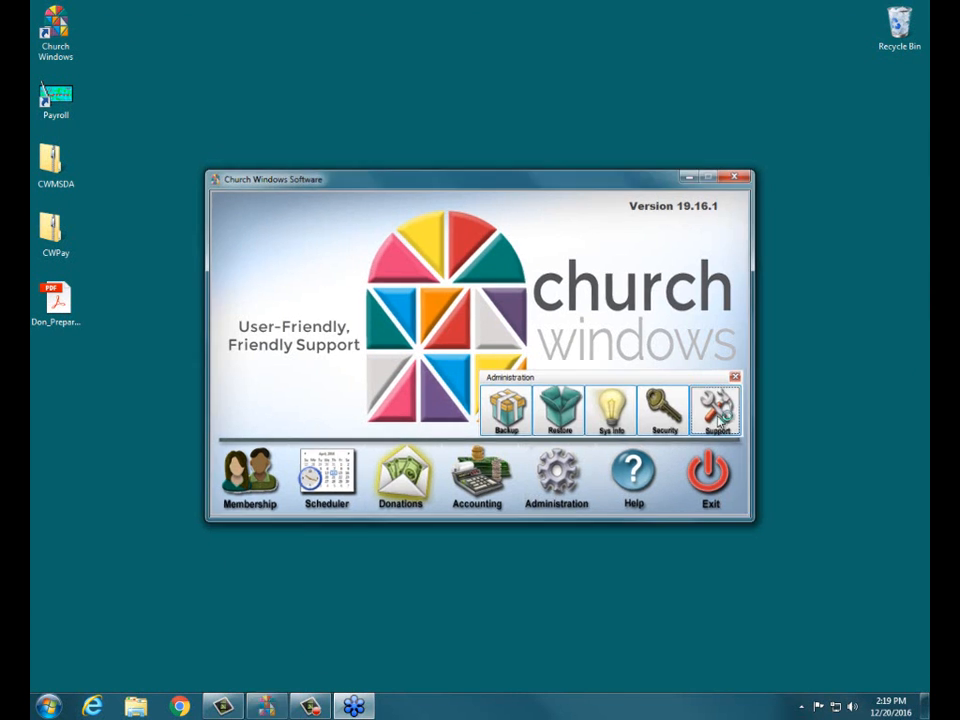
left_click(718, 418)
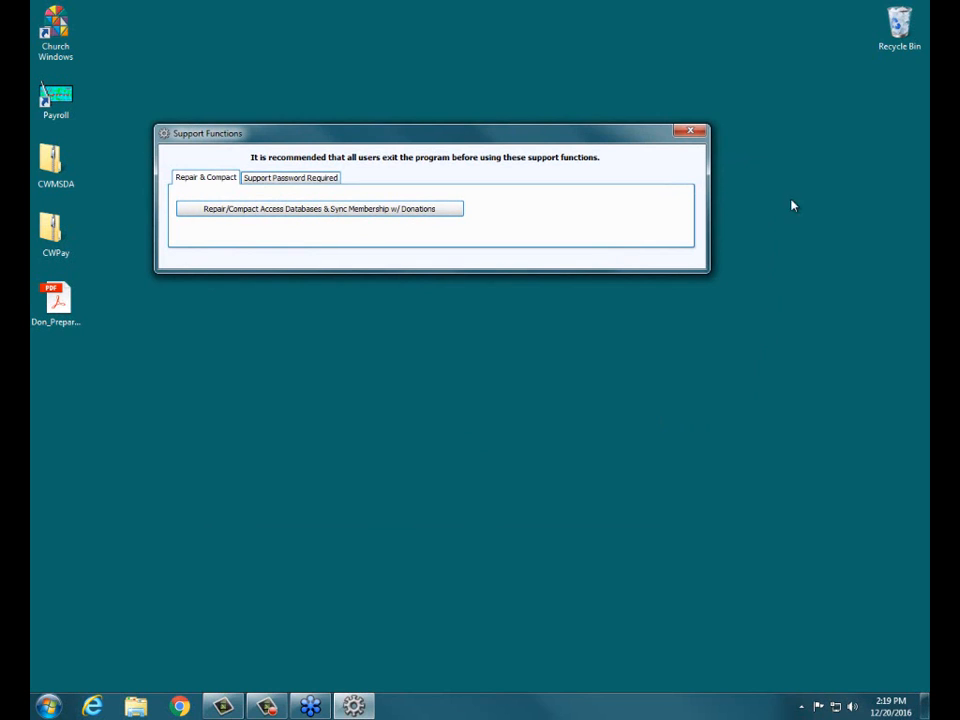
left_click(690, 131)
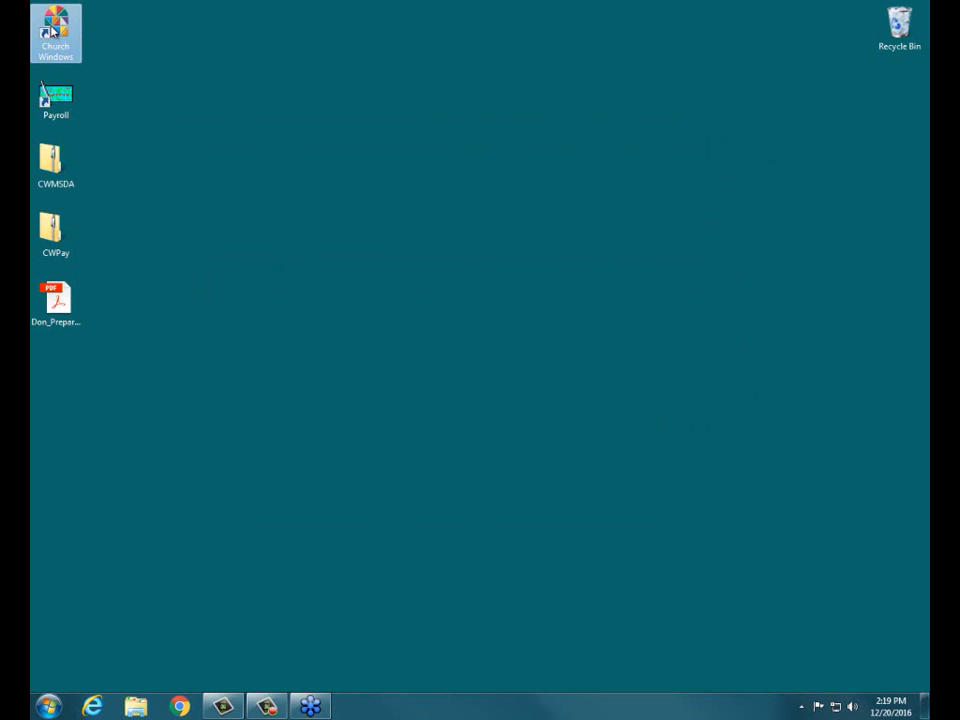
Start Church Windows again and bring up its main window.
double_click(52, 32)
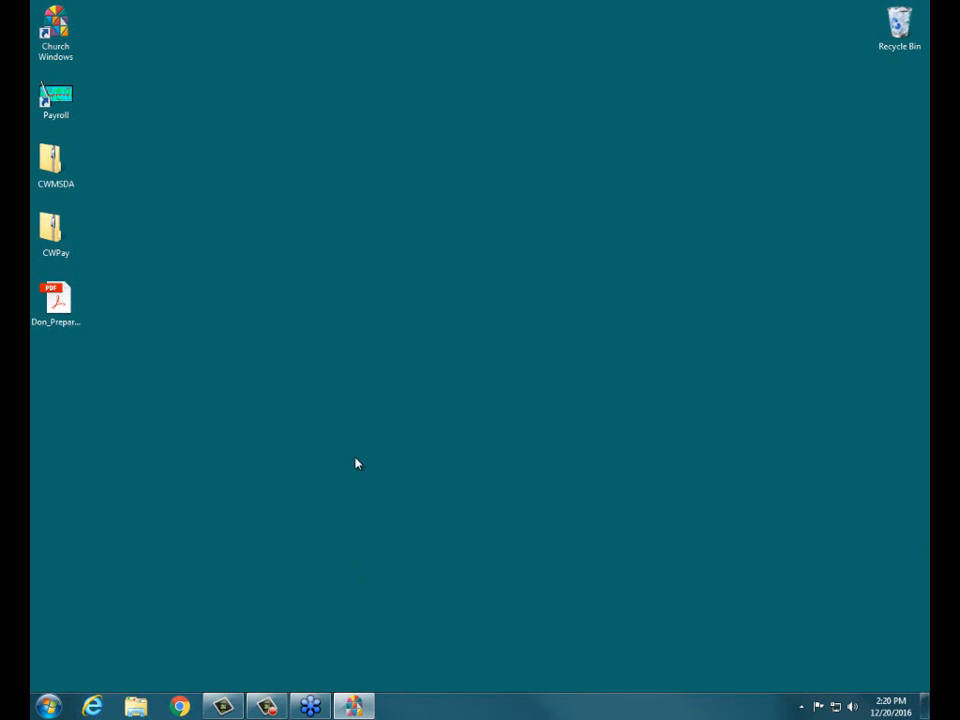
left_click(345, 706)
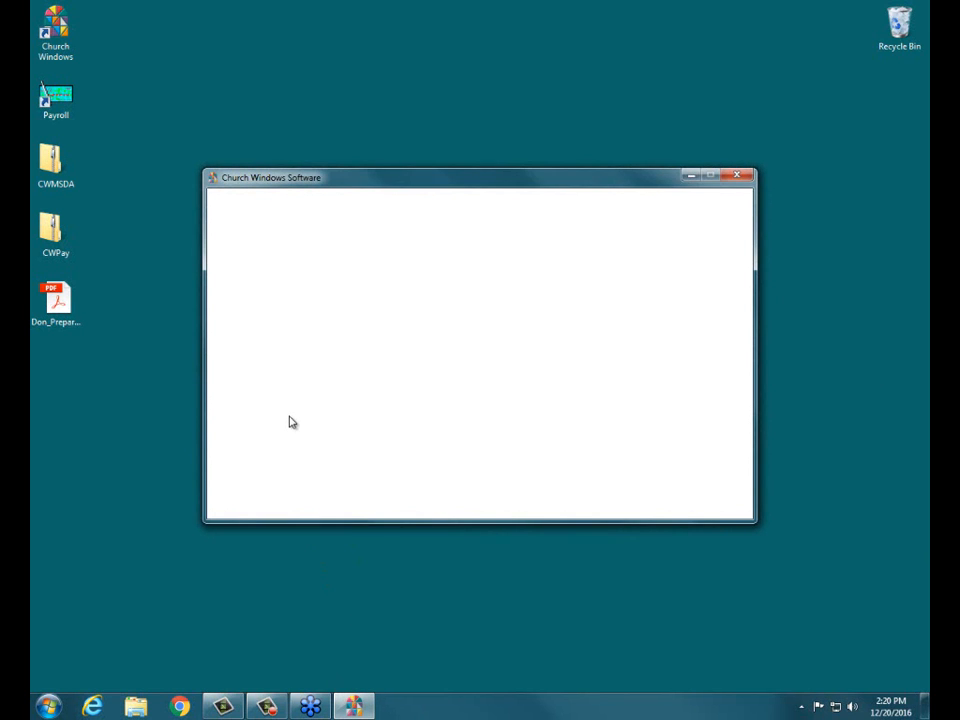
left_click(476, 484)
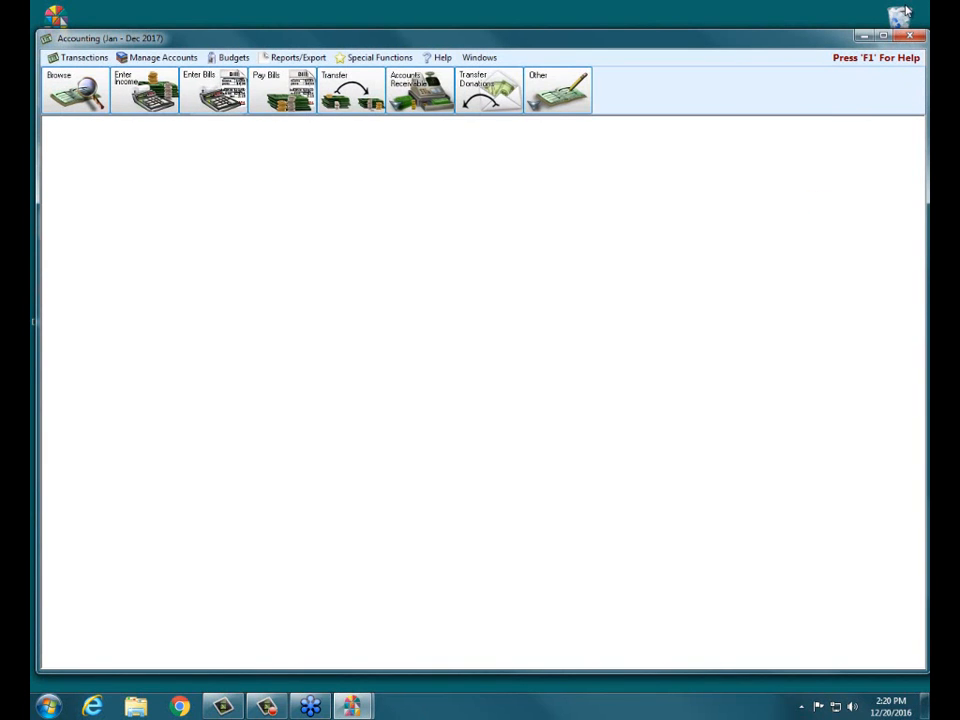
left_click(909, 37)
left_click(530, 395)
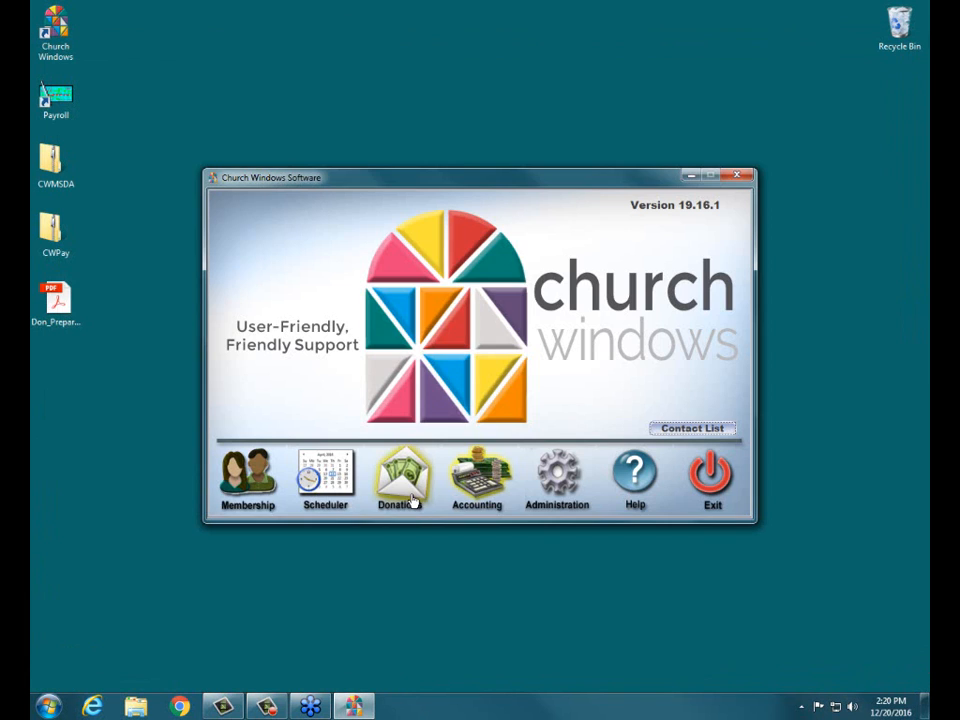
Open the donation statements in the Donations module, preview them with the Windowed Envelope layout and End of Year memo, and close the preview.
left_click(411, 499)
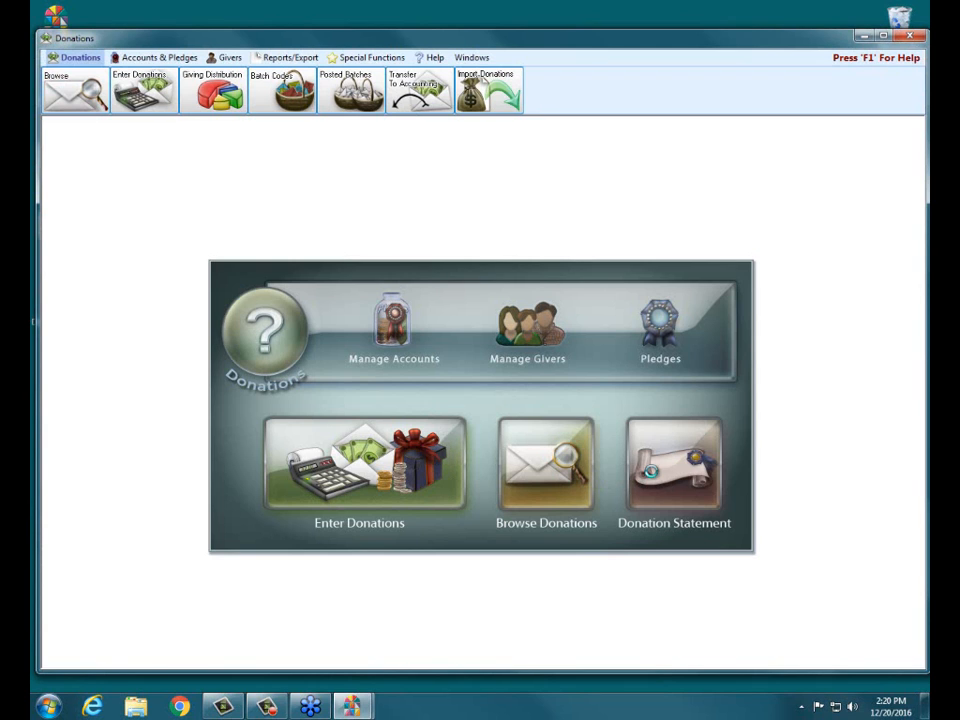
left_click(650, 470)
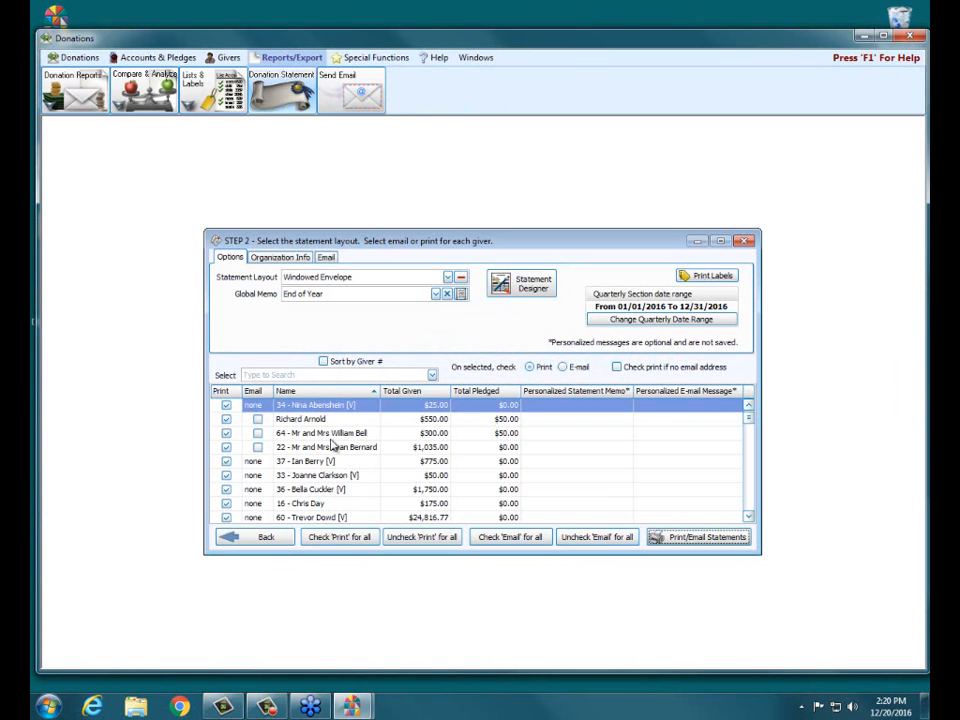
left_click(679, 537)
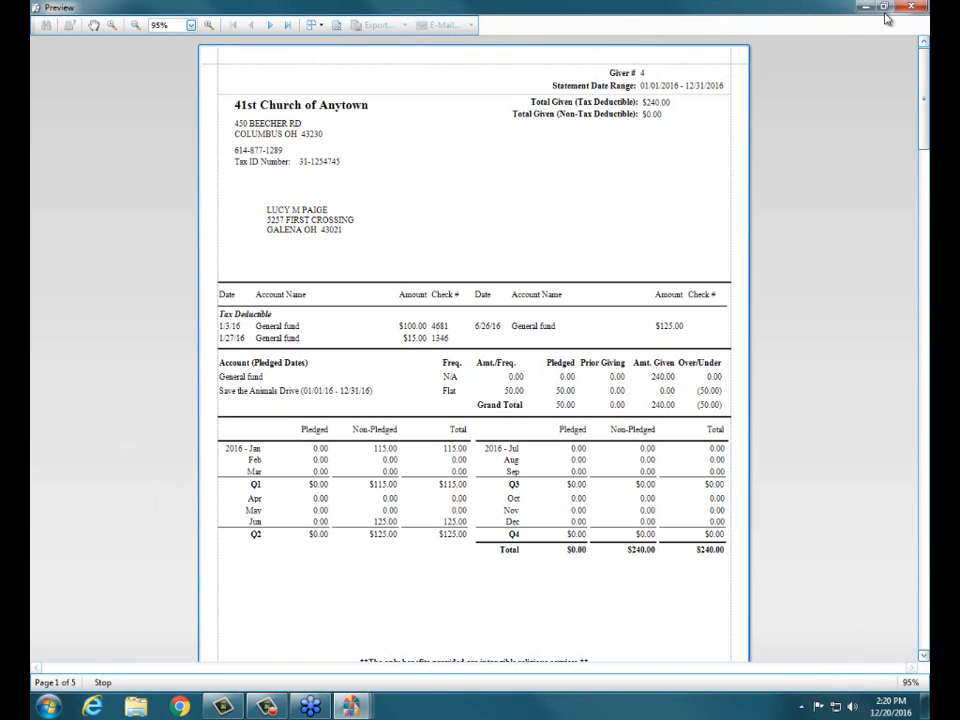
left_click(911, 7)
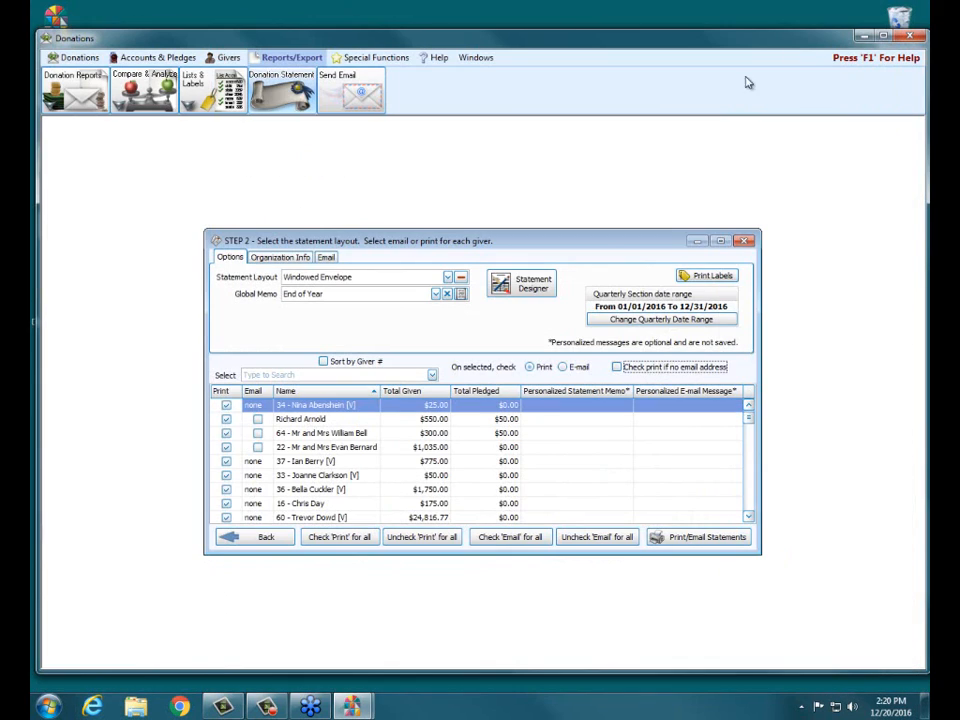
Check the statement's organization info and the section options of the Windowed Envelope layout in the Statement Designer, and close the designer.
left_click(281, 259)
left_click(236, 258)
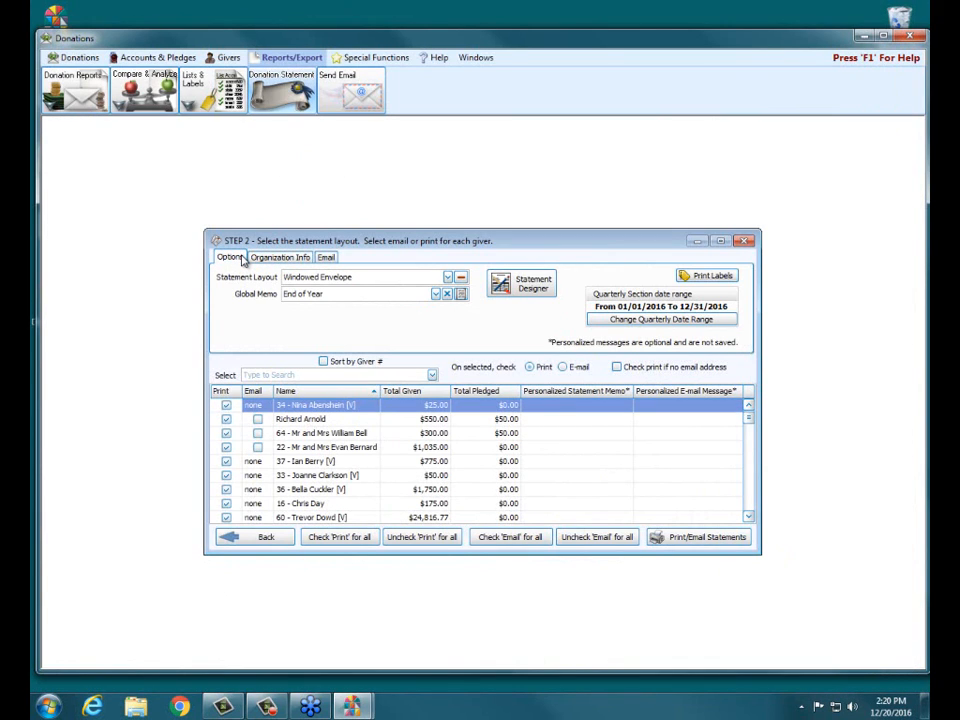
left_click(545, 287)
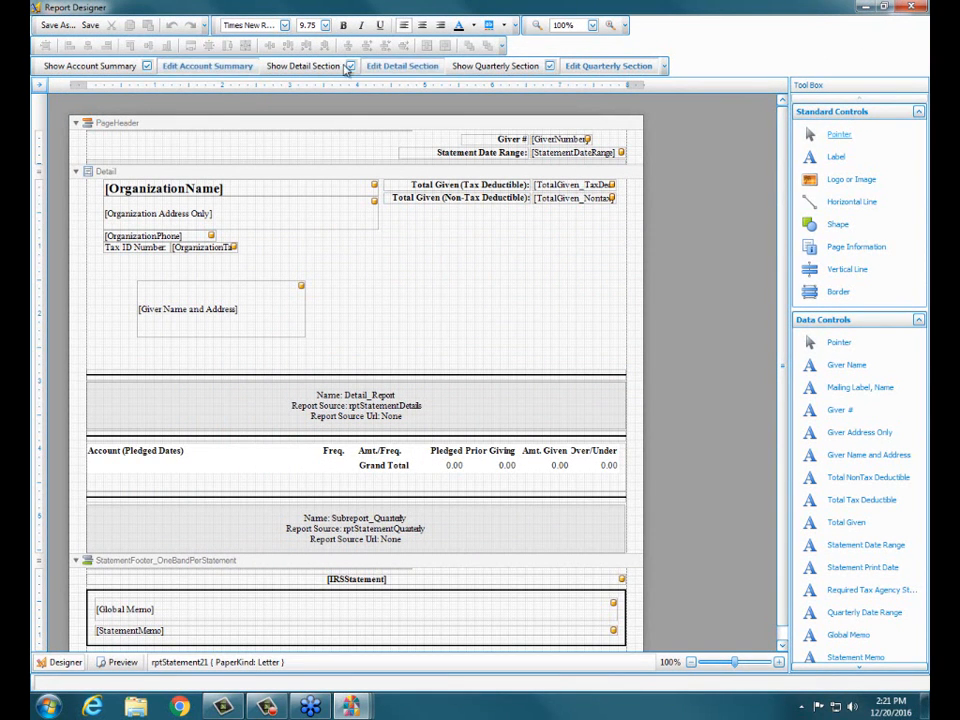
left_click(913, 9)
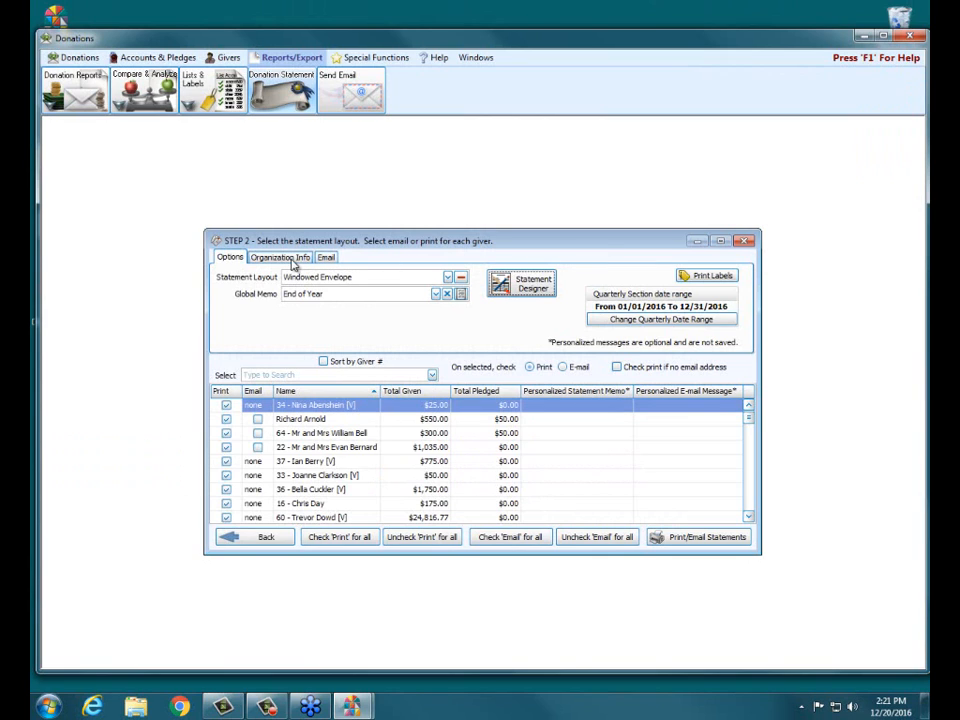
Preview the printed statements for the checked givers again, and reopen the Windowed Envelope layout in the Statement Designer.
left_click(227, 462)
left_click(227, 462)
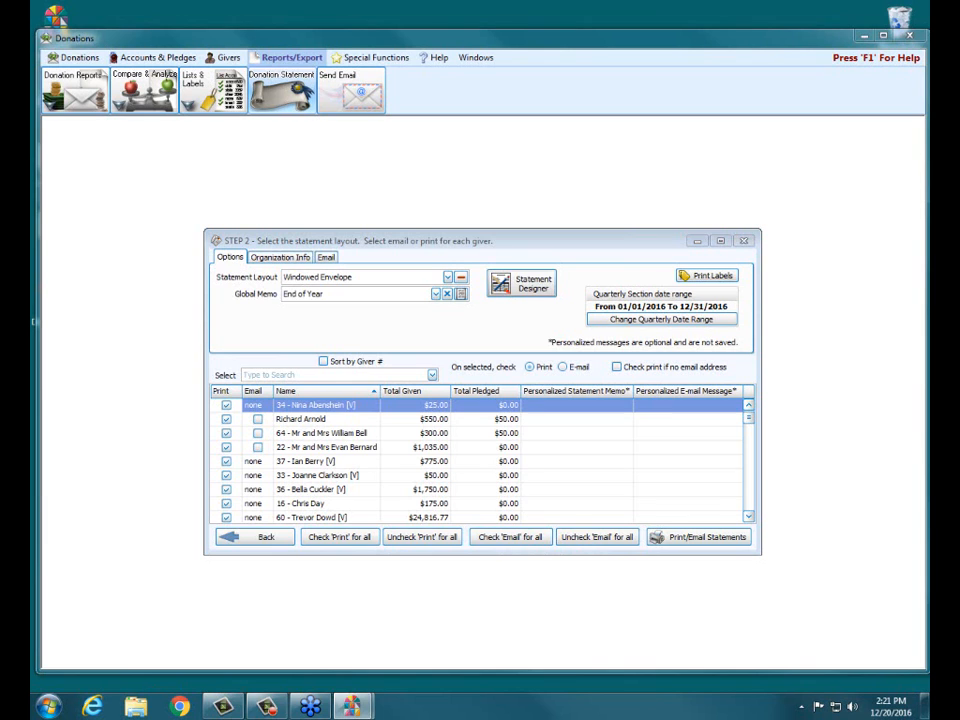
left_click(678, 537)
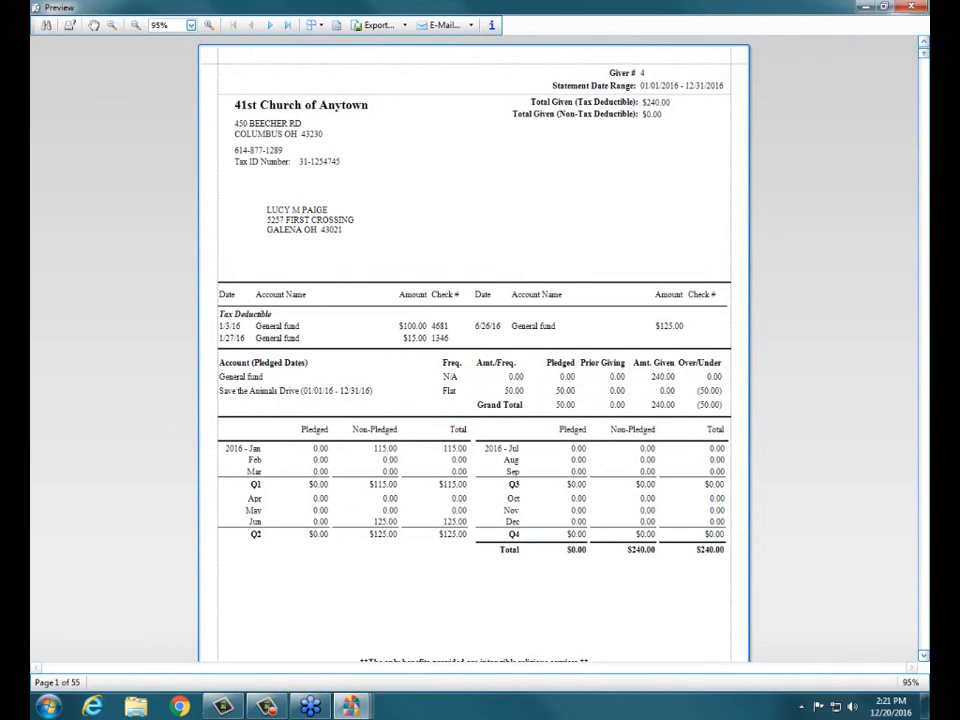
left_click(913, 10)
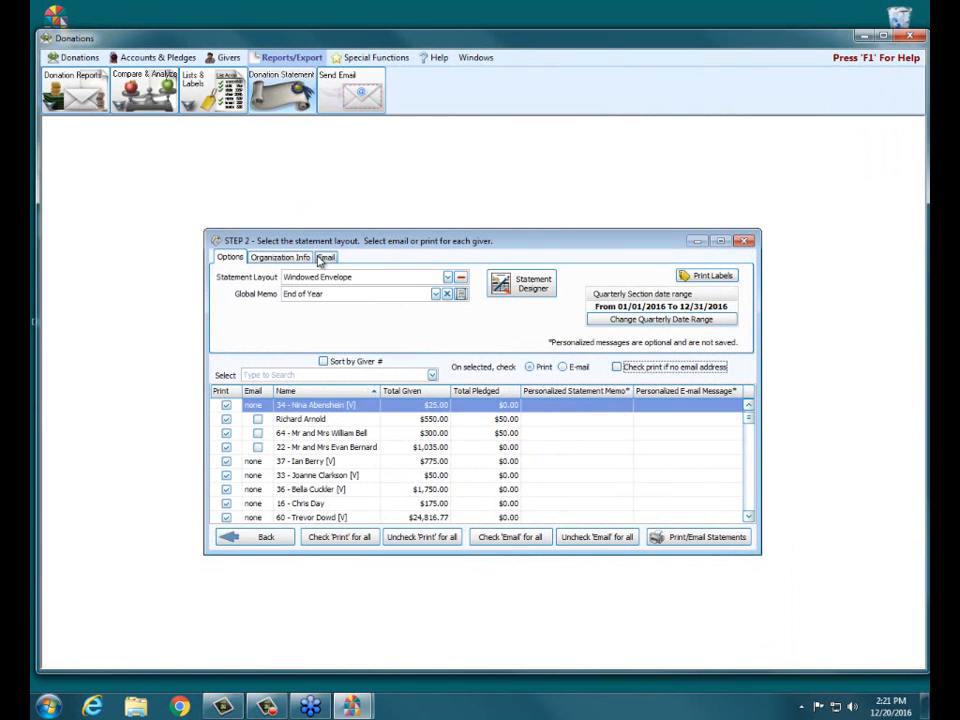
left_click(541, 291)
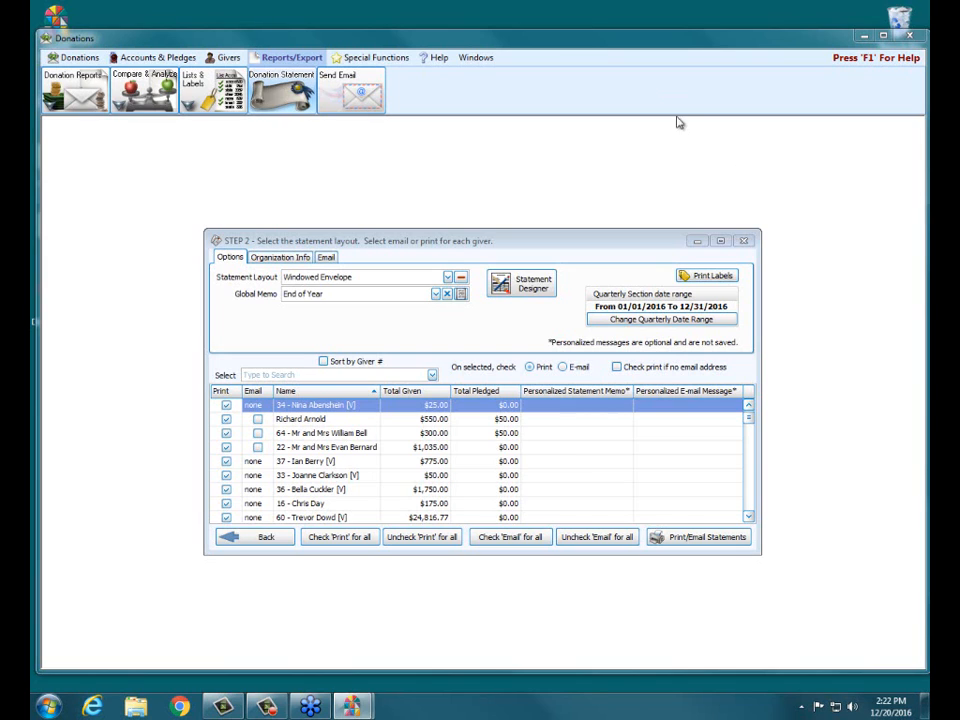
Exit the donation statements and the Donations module, and end the GoToWebinar session for everyone.
left_click(744, 241)
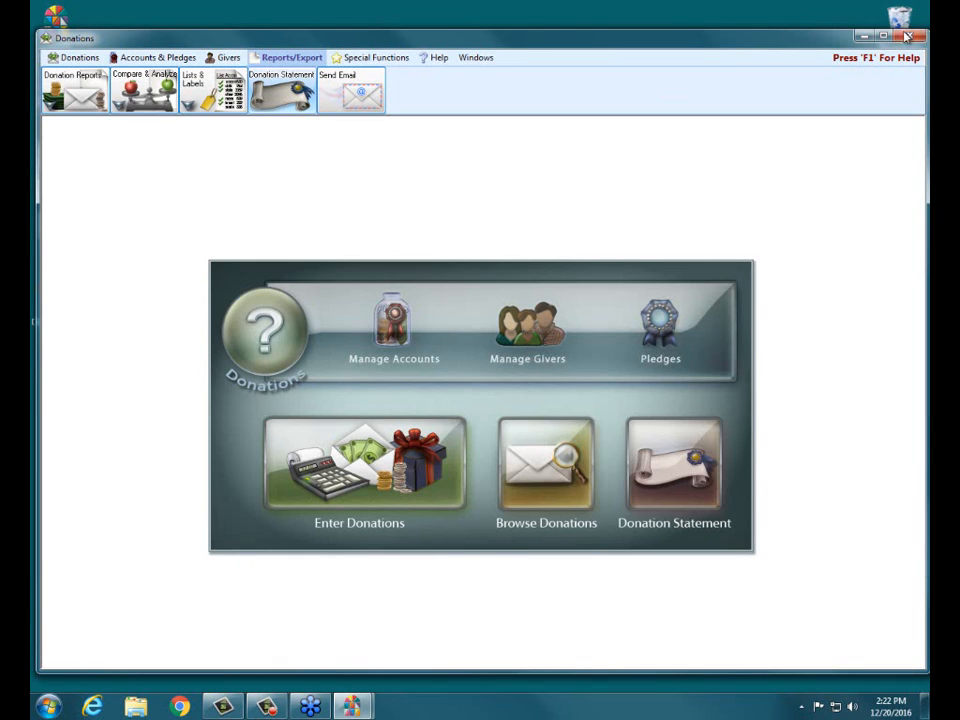
left_click(909, 36)
left_click(598, 393)
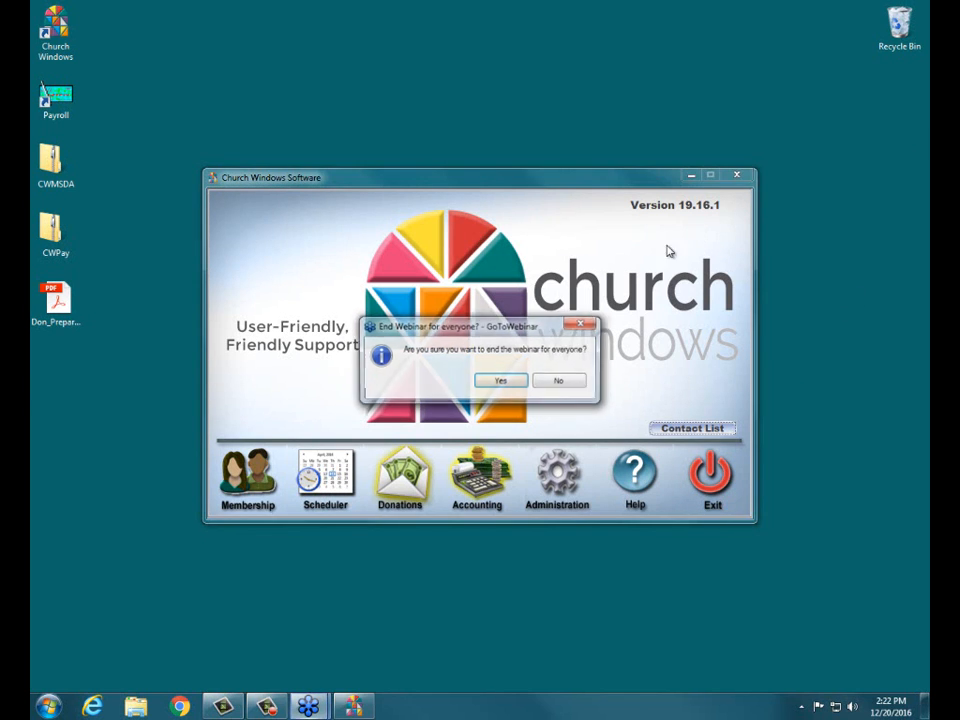
left_click(499, 380)
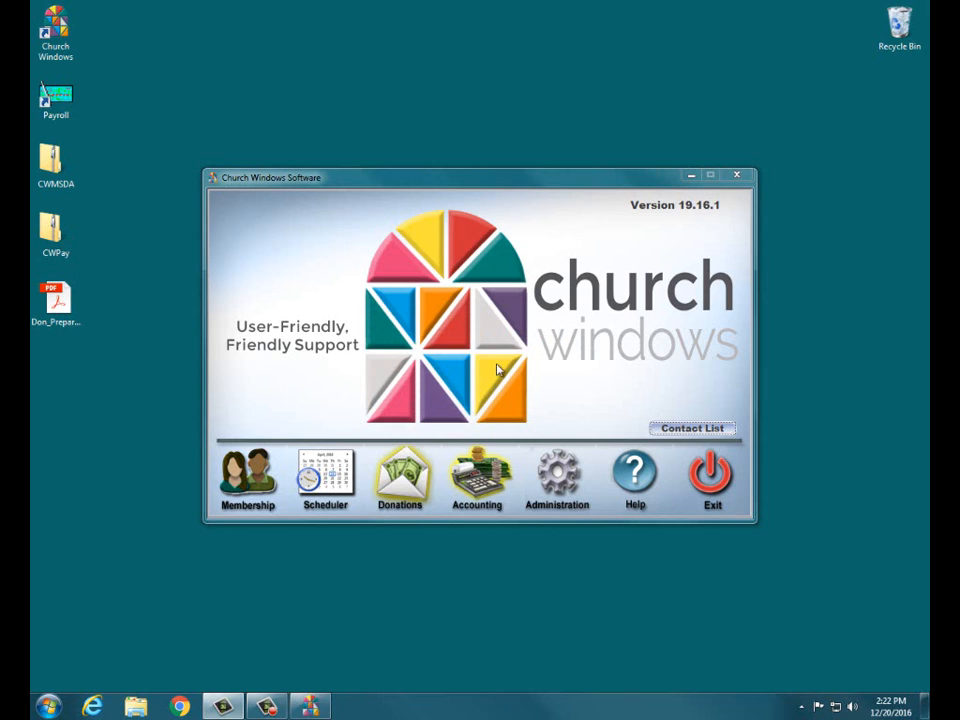